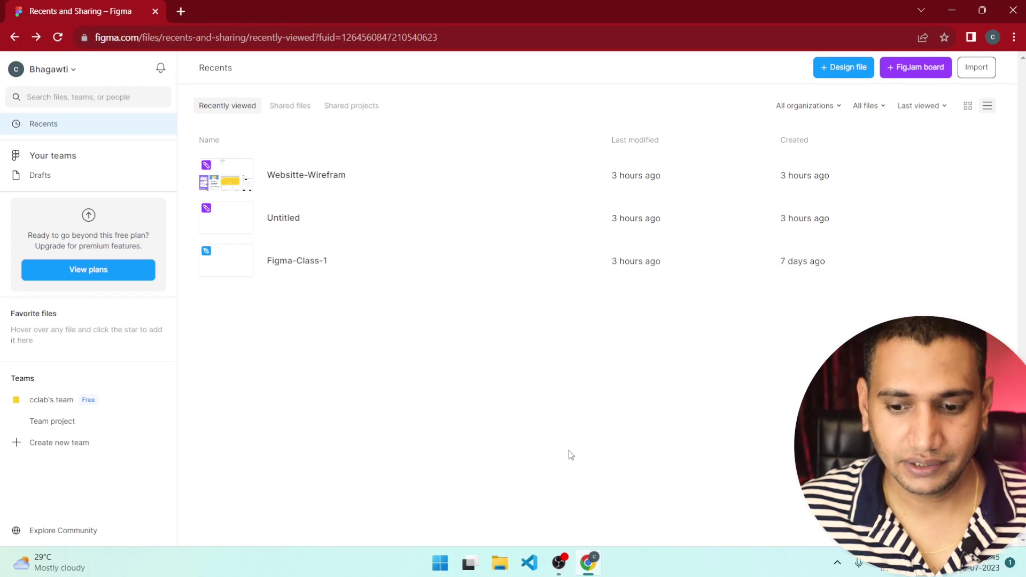
Create a new FigJam board from the recent files page
left_click(913, 67)
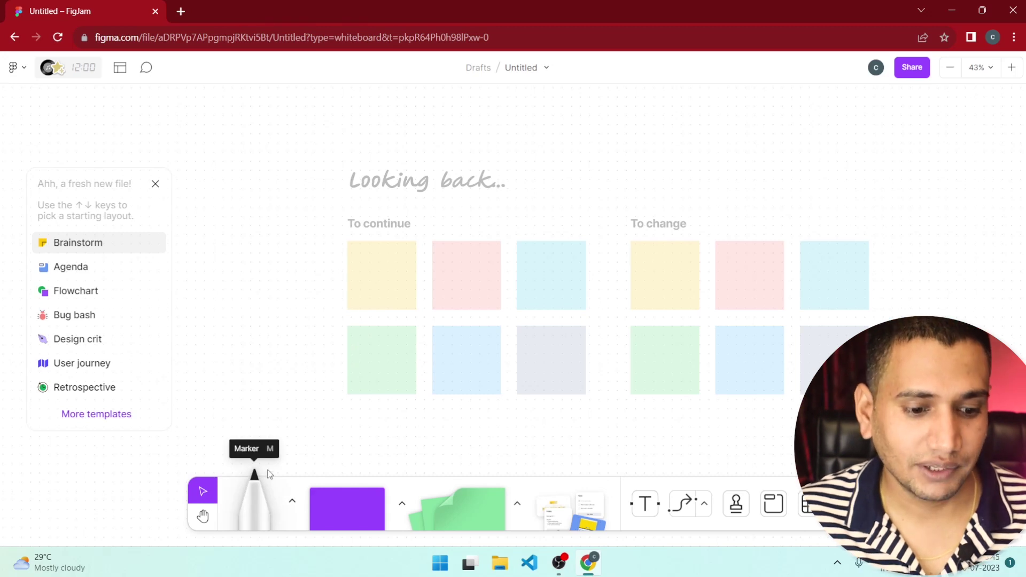
Try out a black marker line, a yellow highlighter stroke and a vertical strip of purple grid washi tape on the canvas
left_click(258, 512)
mouse_move(310, 222)
left_mouse_down()
mouse_move(414, 247)
mouse_move(609, 199)
left_mouse_up()
left_click(301, 461)
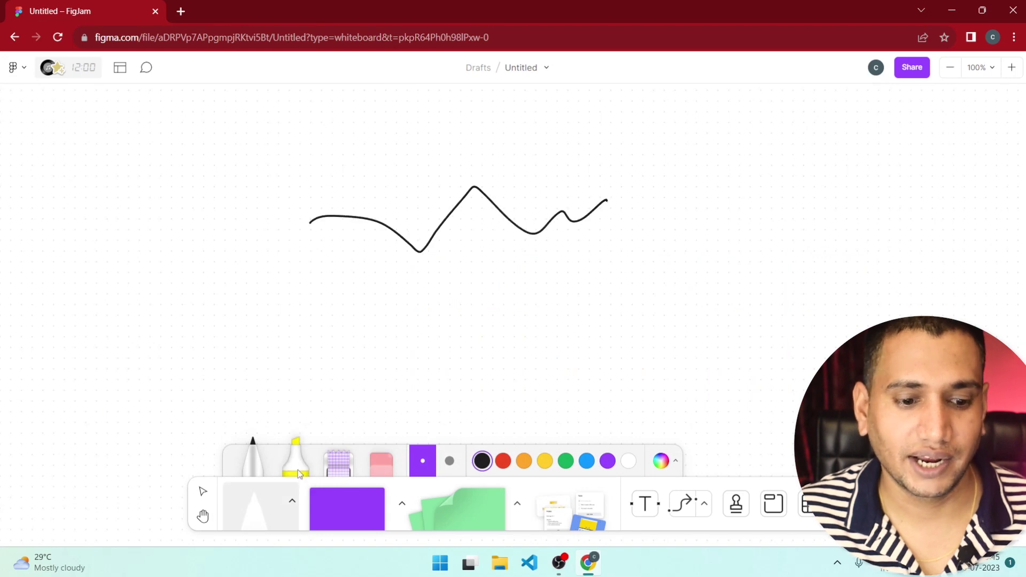
mouse_move(347, 302)
left_mouse_down()
mouse_move(547, 299)
mouse_move(599, 281)
mouse_move(612, 298)
mouse_move(668, 270)
mouse_move(748, 270)
left_mouse_up()
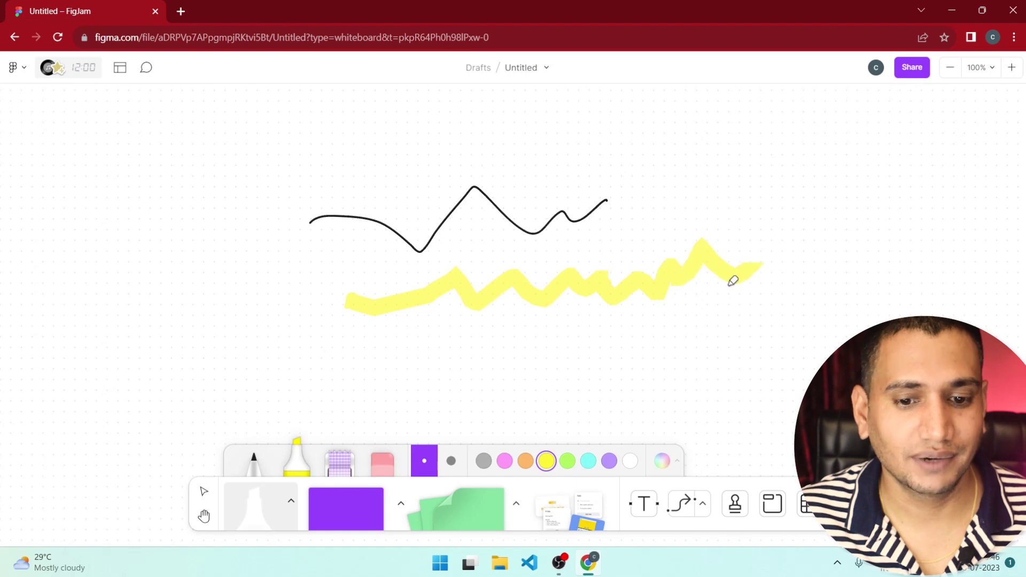
left_click(343, 466)
mouse_move(293, 238)
left_mouse_down()
mouse_move(360, 315)
mouse_move(557, 180)
mouse_move(205, 124)
mouse_move(333, 137)
mouse_move(297, 144)
mouse_move(289, 132)
left_mouse_up()
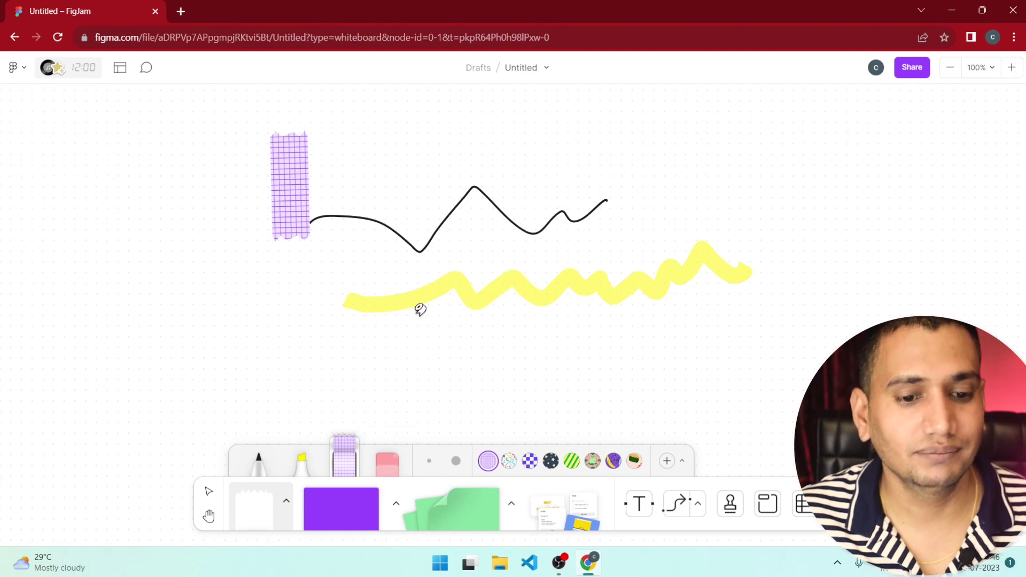
Undo the washi tape, highlighter and marker strokes
key("ctrl+z")
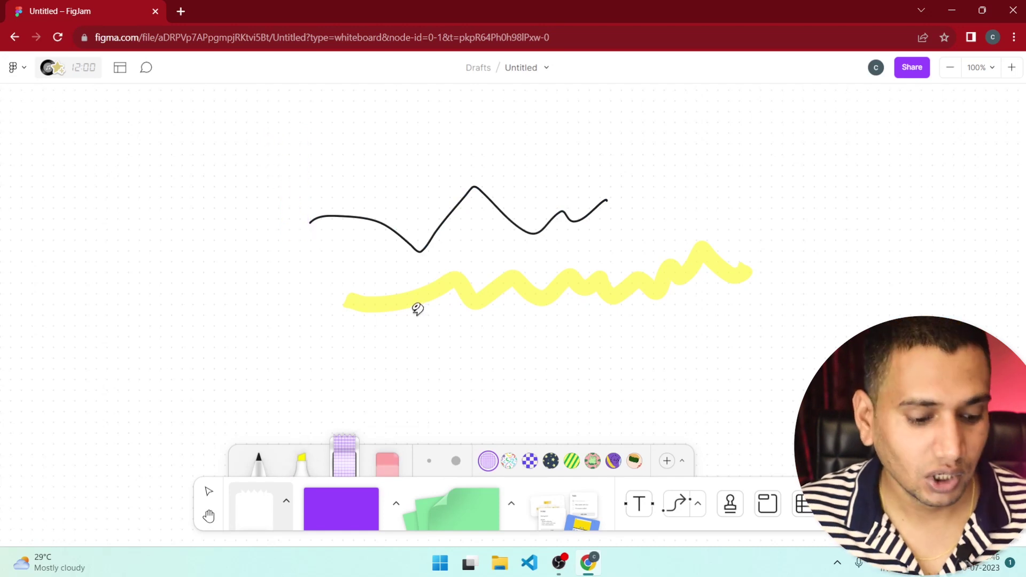
key("ctrl+z")
key("ctrl+z")
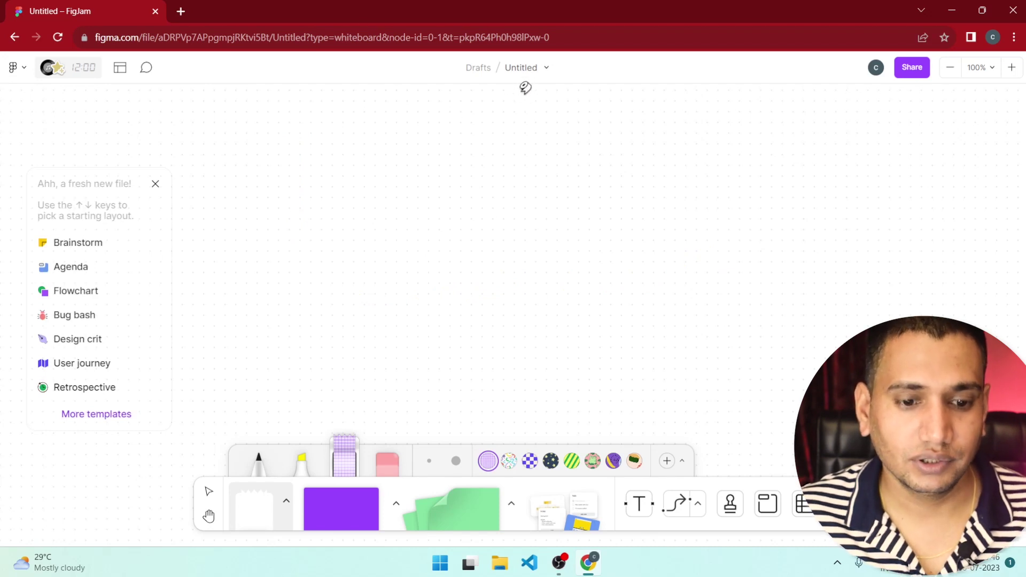
Rename the board file as "Website Wireframe"
double_click(522, 69)
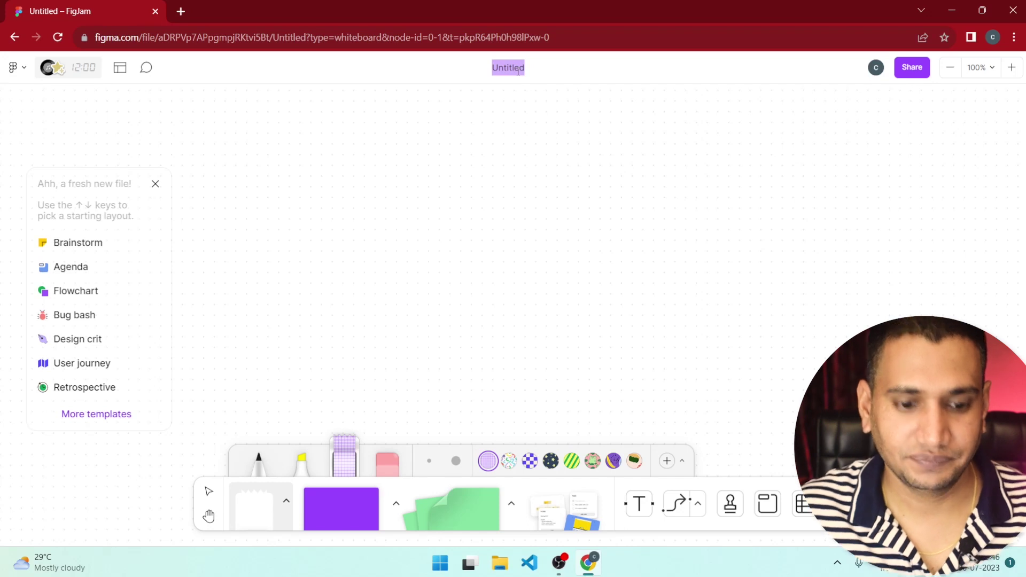
type("Website ")
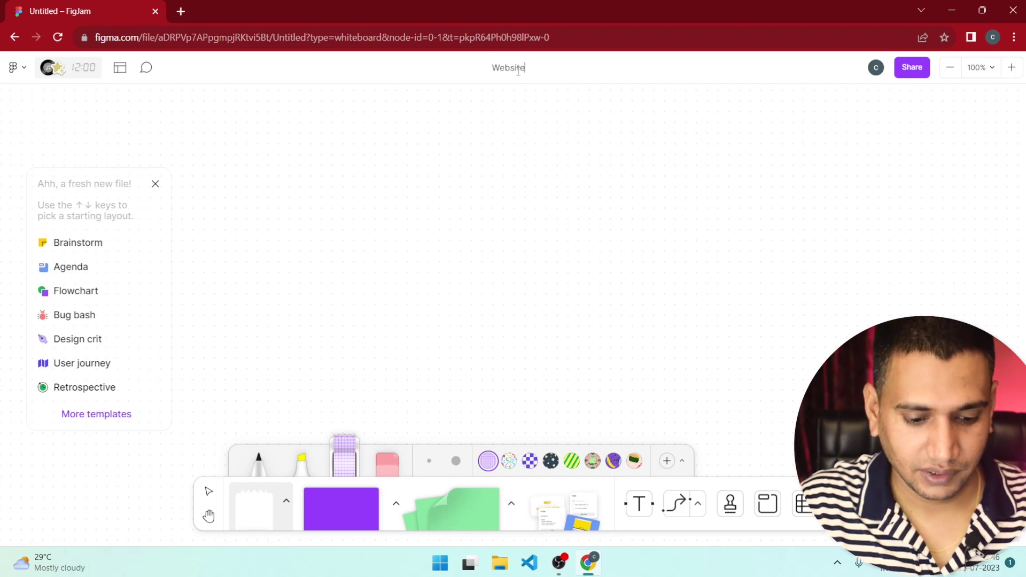
type("Wireframe")
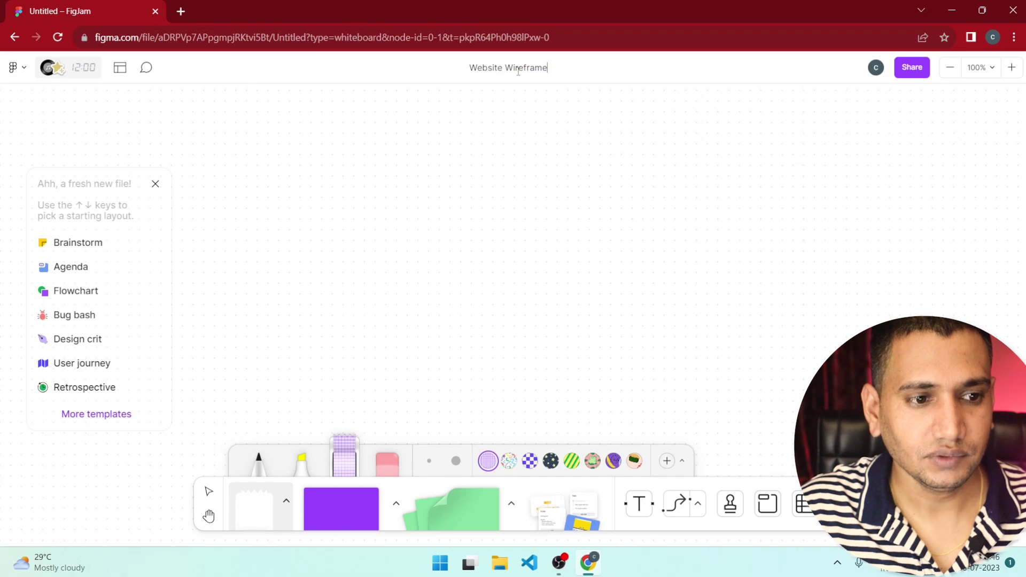
key("Return")
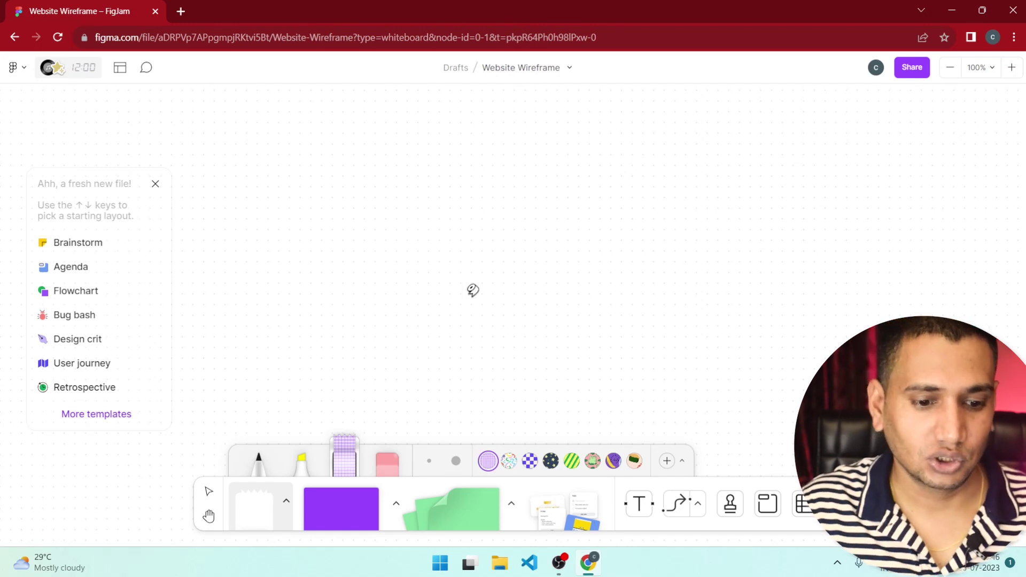
Place a purple square on the upper middle of the canvas and change its shape to a cylinder
left_click(340, 510)
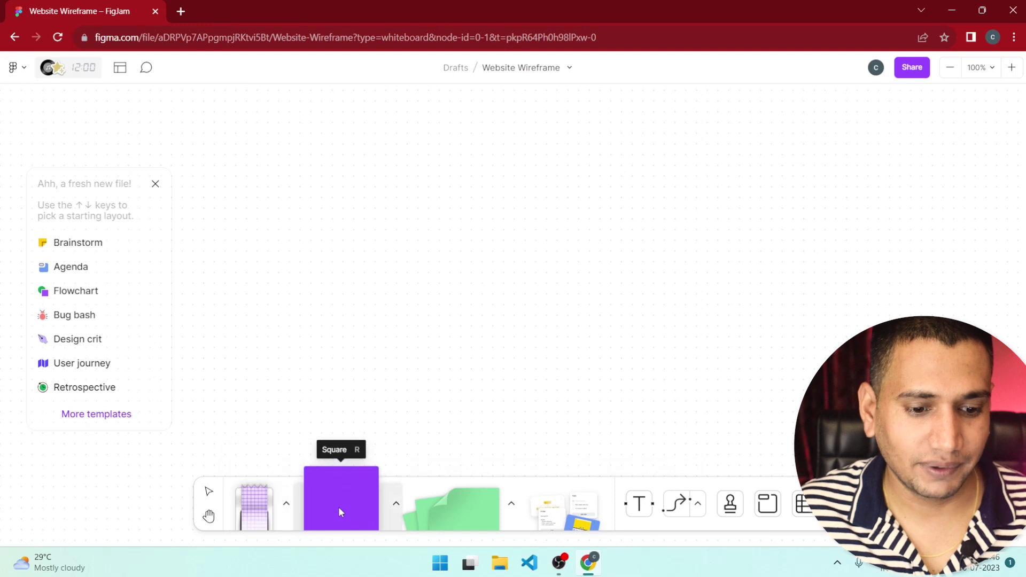
left_click(485, 150)
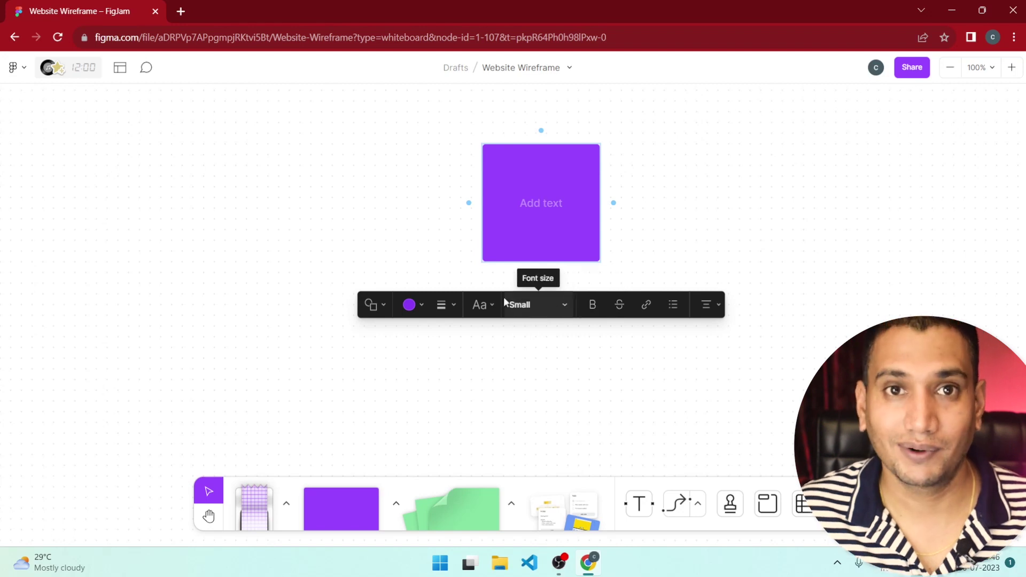
left_click(384, 303)
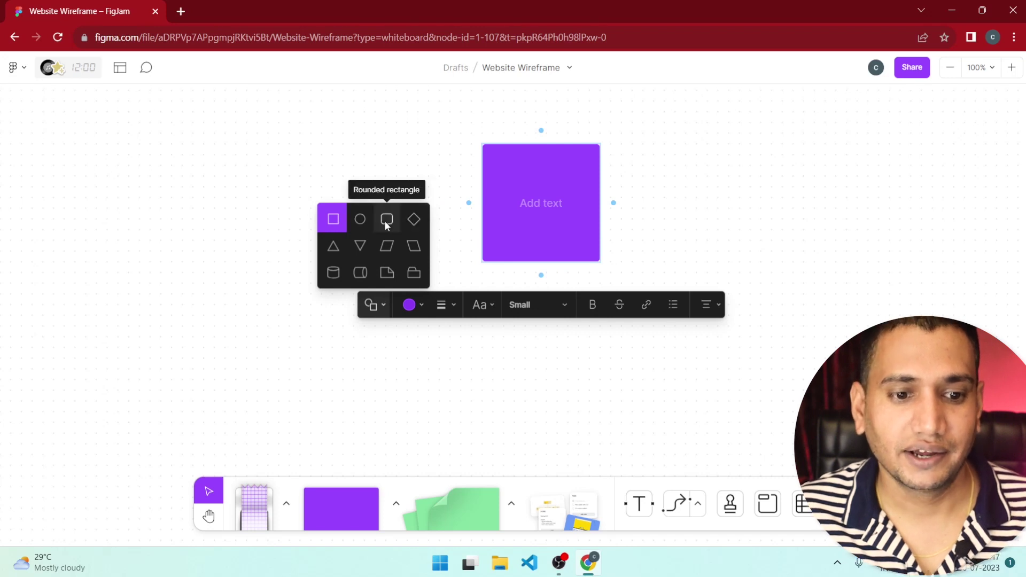
left_click(333, 273)
left_click(300, 235)
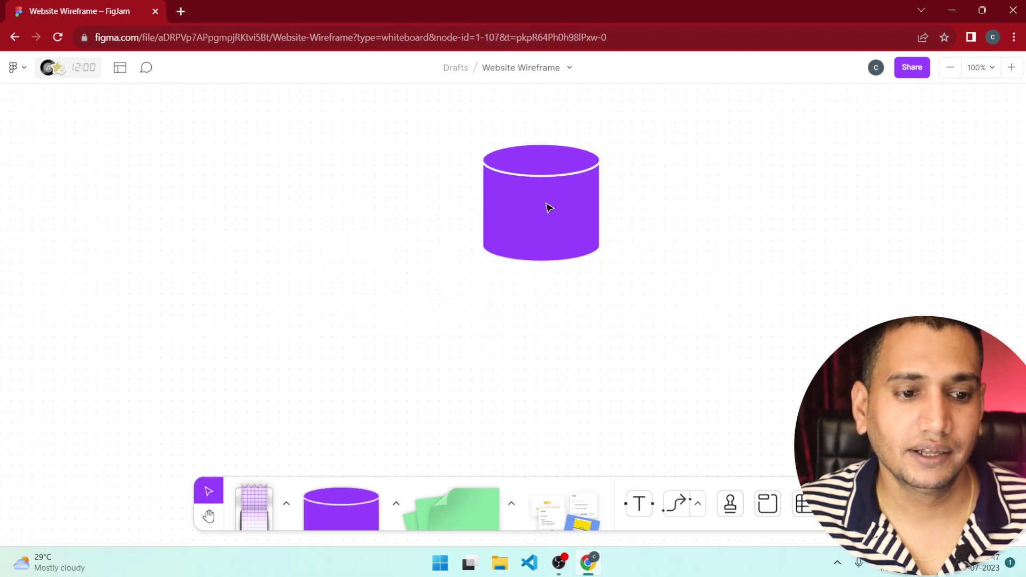
Resize the cylinder to about half its width and make it slightly taller
left_click(553, 221)
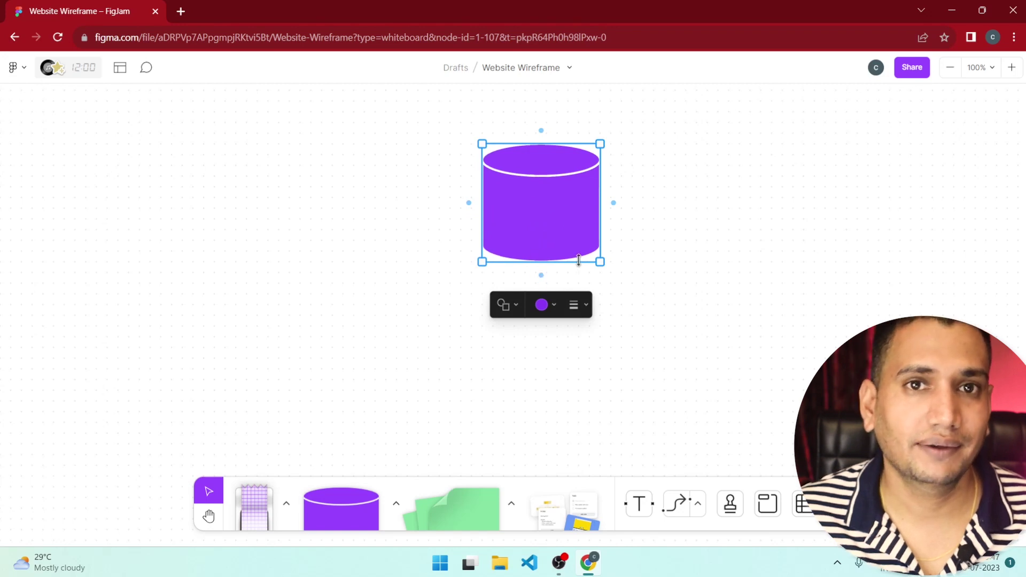
left_click_drag(601, 263, 546, 272)
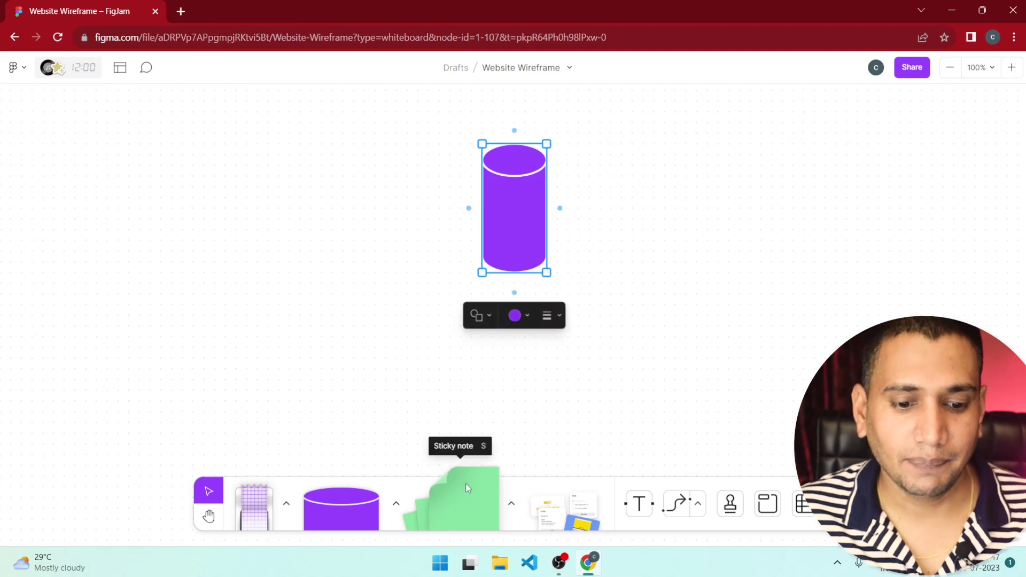
Add an empty sticky note beside the cylinder and change its color to orange
left_click(451, 502)
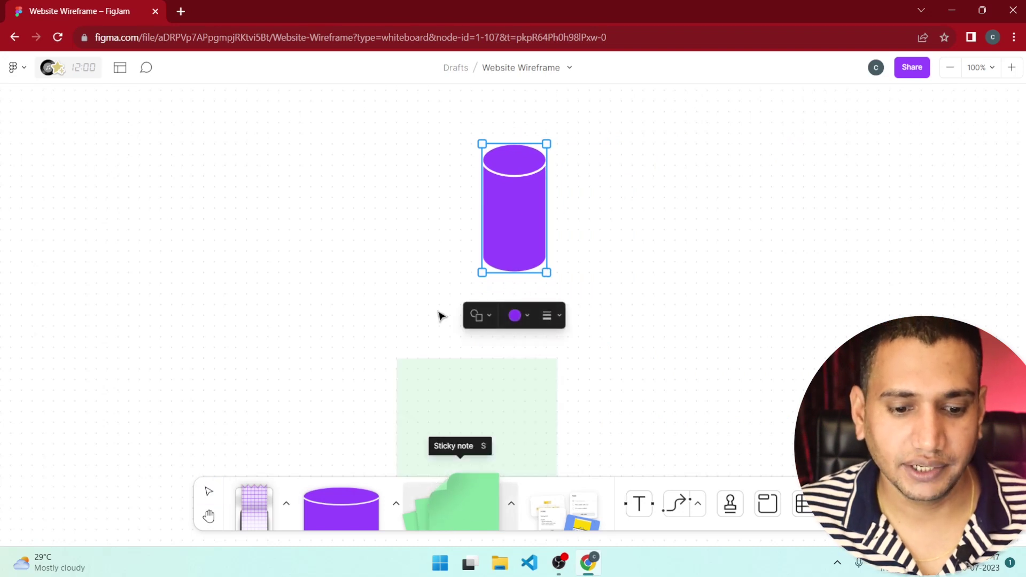
left_click(277, 195)
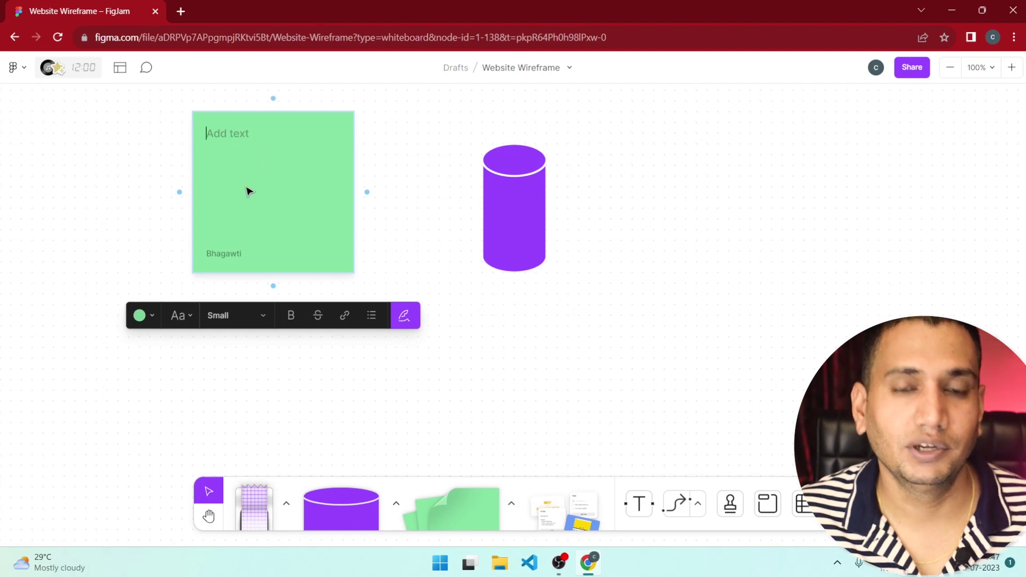
left_click(145, 317)
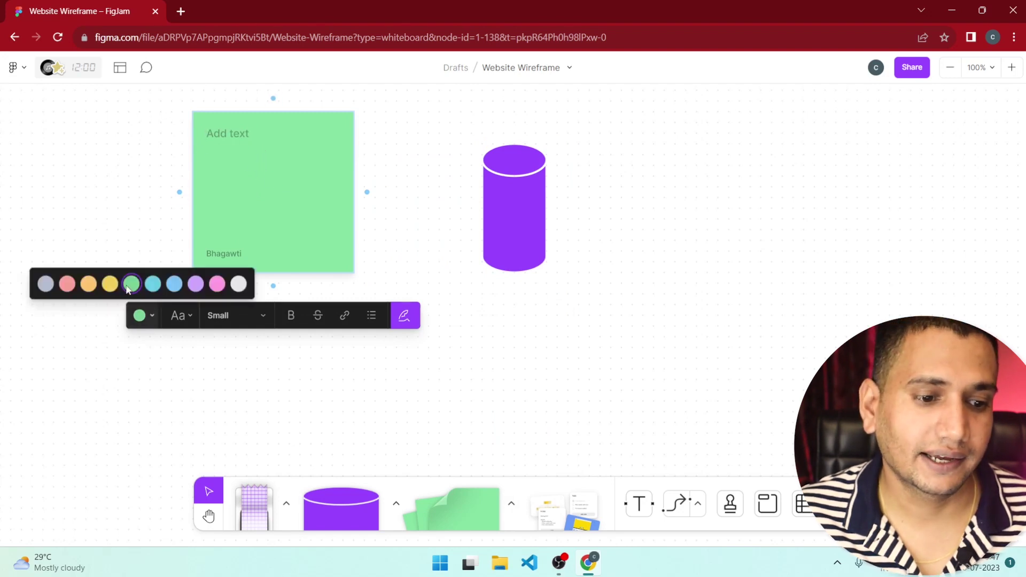
left_click(91, 286)
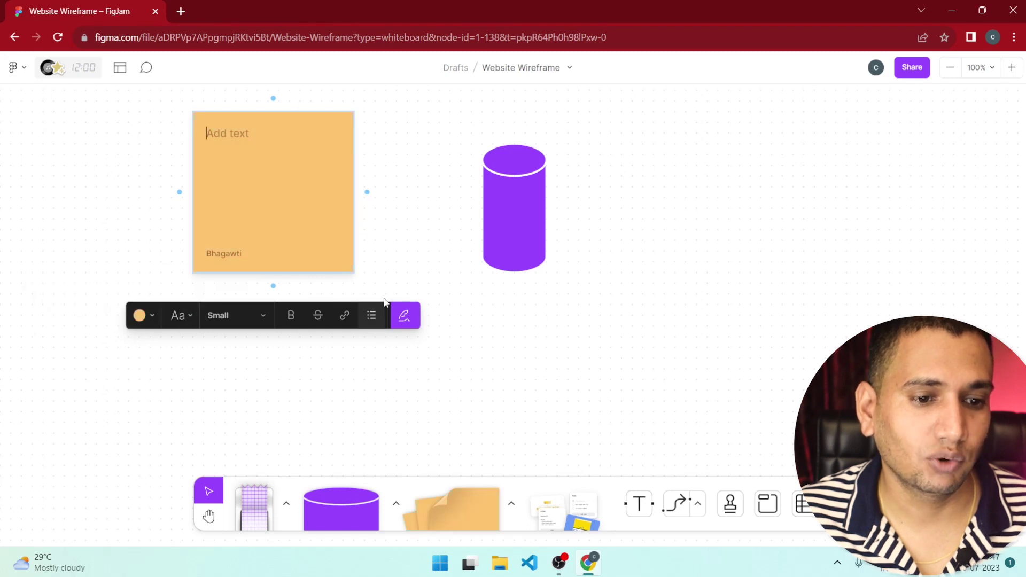
Insert the blue person sticker from the recent stickers just below the cylinder
mouse_move(562, 507)
left_click(562, 504)
left_click(514, 155)
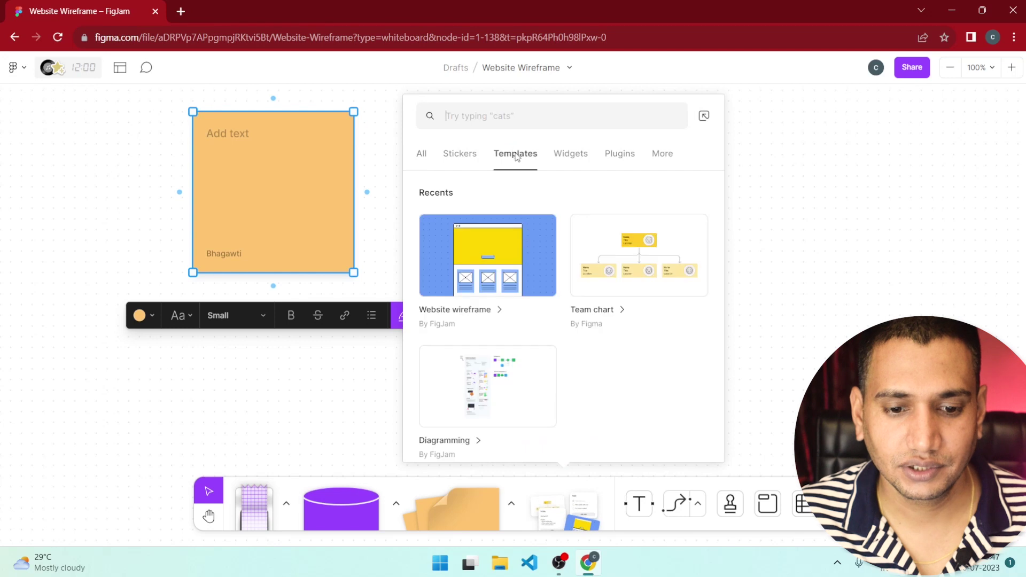
left_click(453, 155)
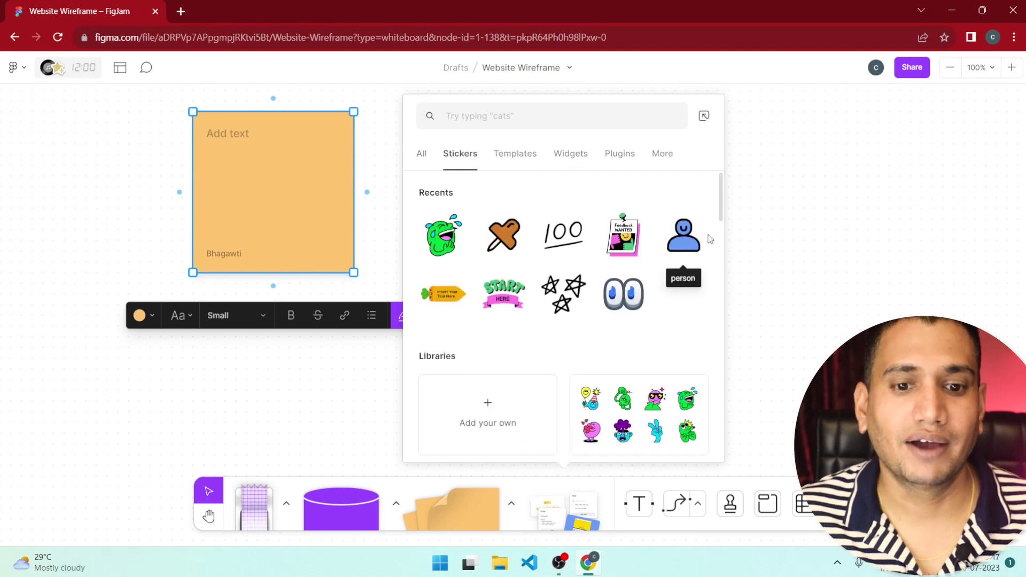
left_click(709, 238)
left_click(489, 296)
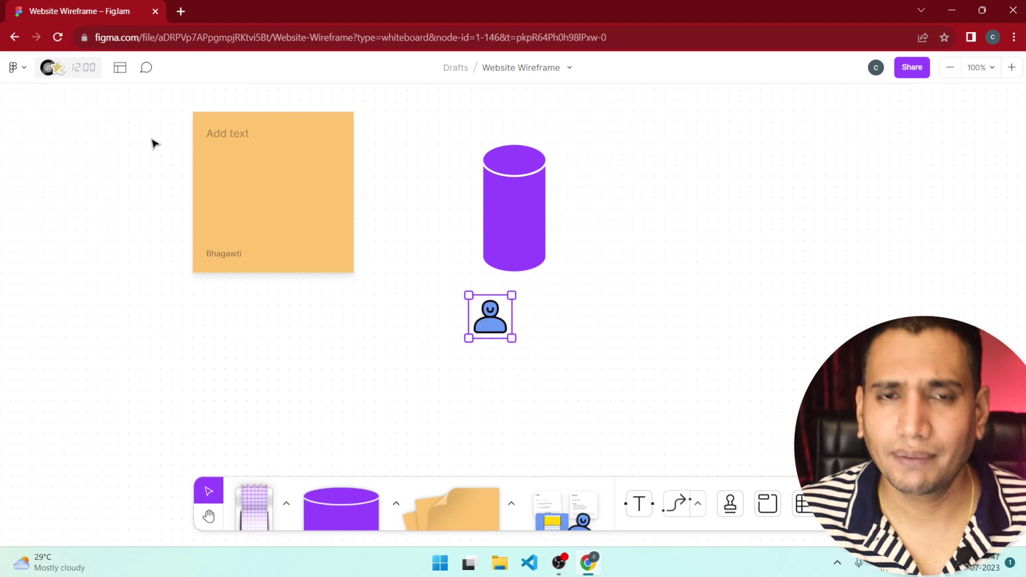
Delete the sticky note, the cylinder and the person sticker together
left_click_drag(151, 138, 597, 382)
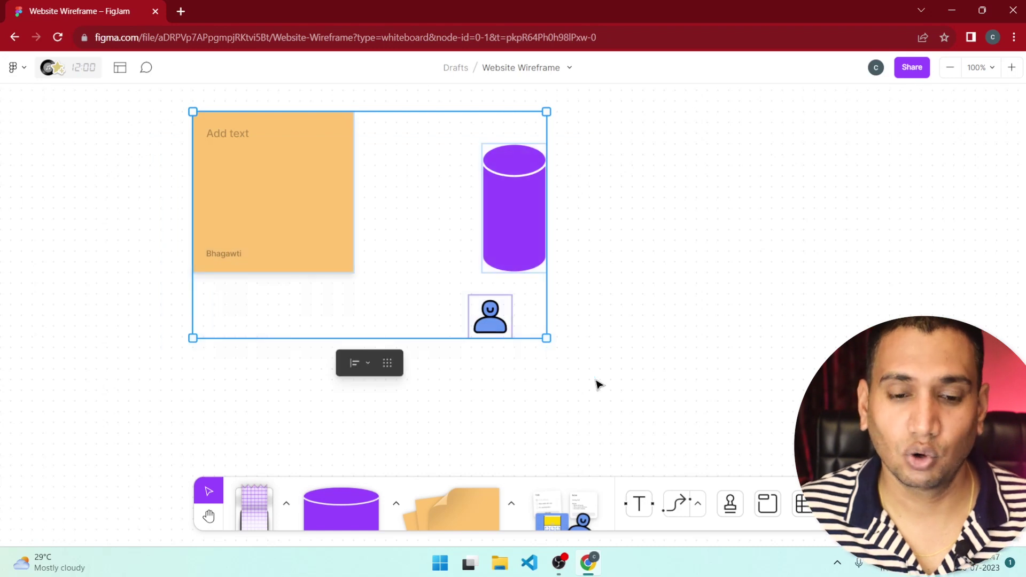
key("Delete")
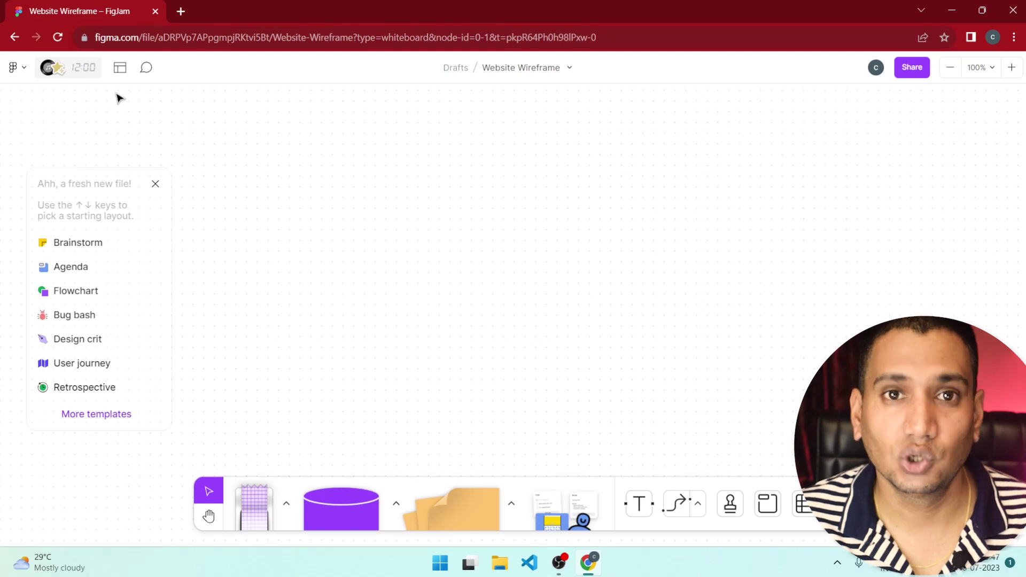
Search the template library for "website wireframe"
left_click(123, 73)
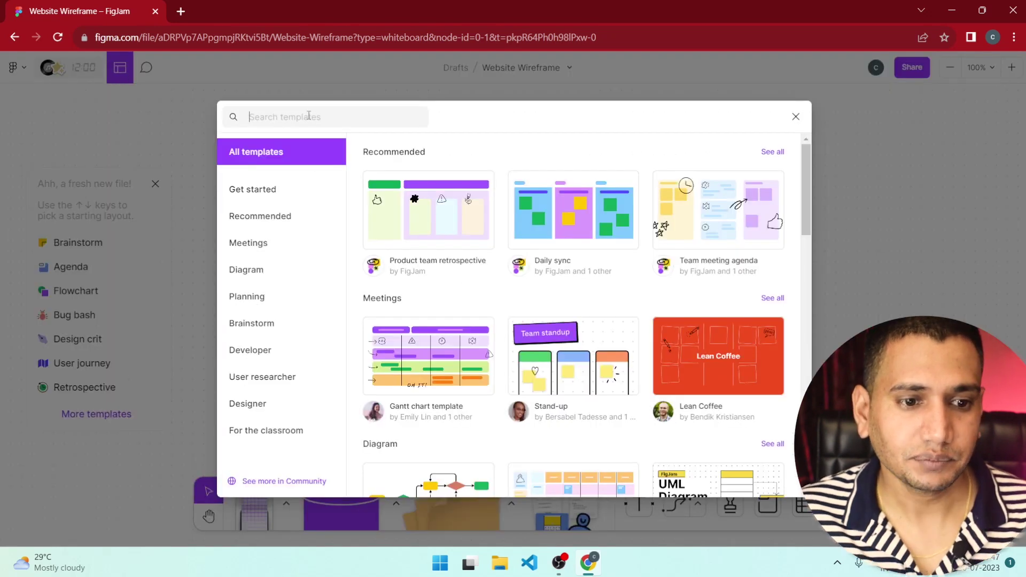
type("wite")
key("BackSpace")
key("BackSpace")
key("BackSpace")
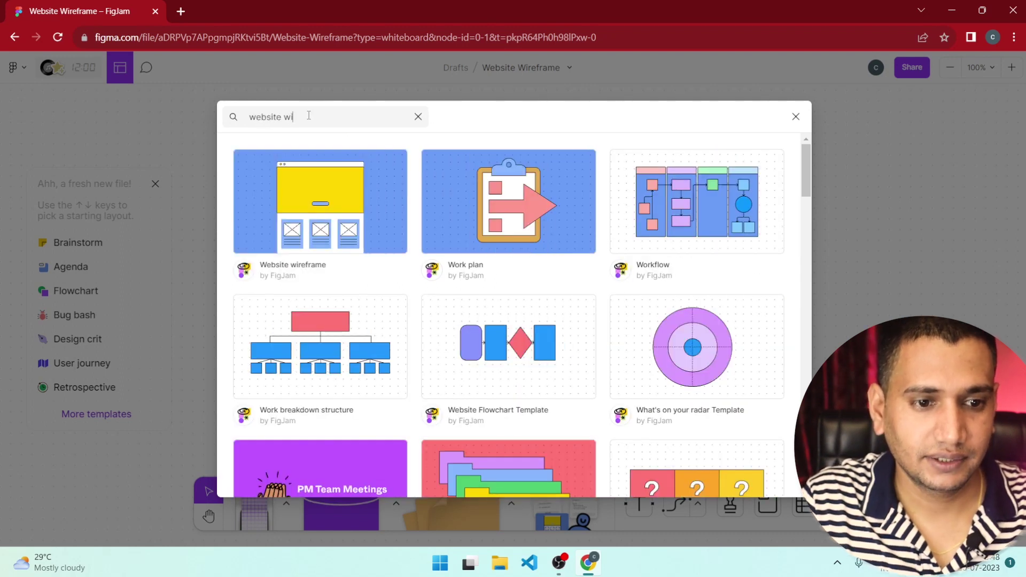
type("reframe")
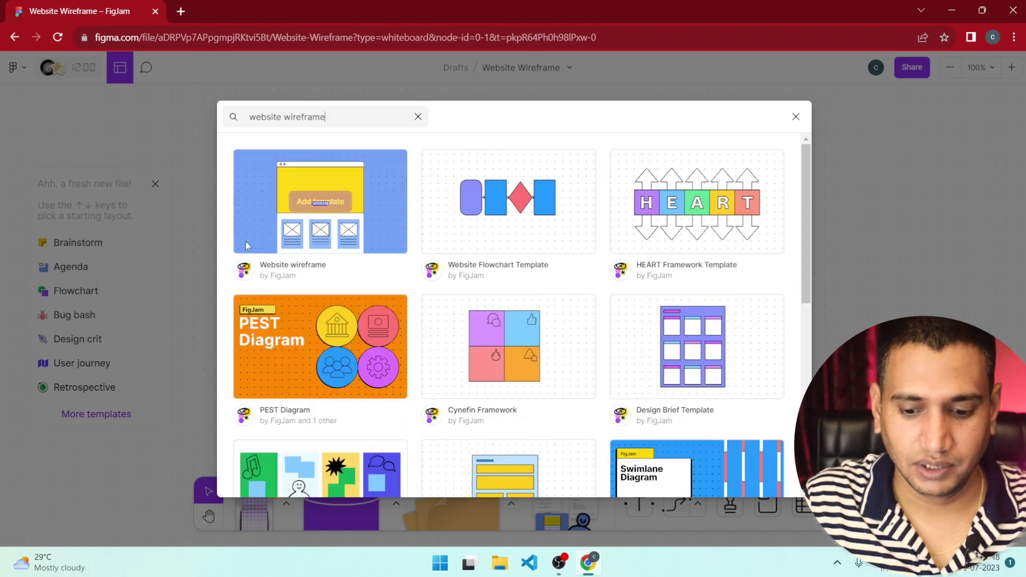
Add FigJam's Website wireframe template to the board
mouse_move(690, 252)
scroll(535, 278, "down", 3)
scroll(427, 289, "up", 3)
mouse_move(371, 232)
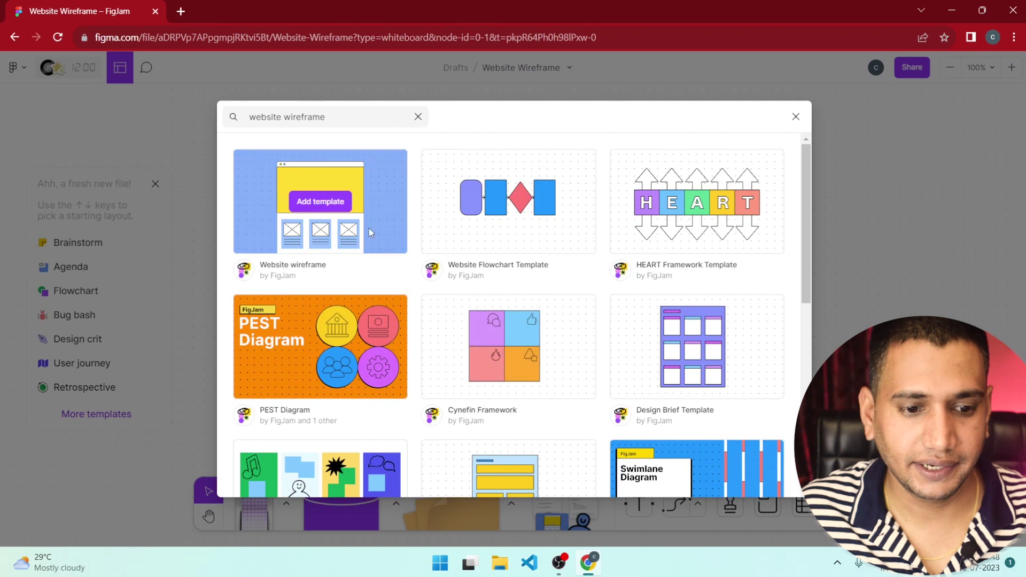
left_click(314, 226)
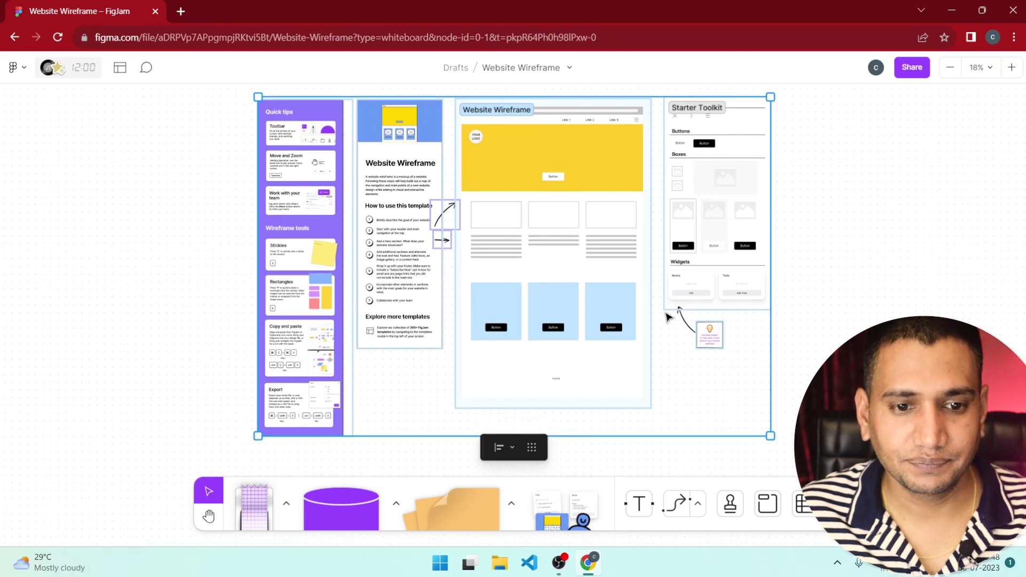
Look over the inserted template's quick tips, usage instructions, sample website wireframe and starter toolkit
scroll(666, 314, "up", 5)
scroll(652, 310, "down", 4)
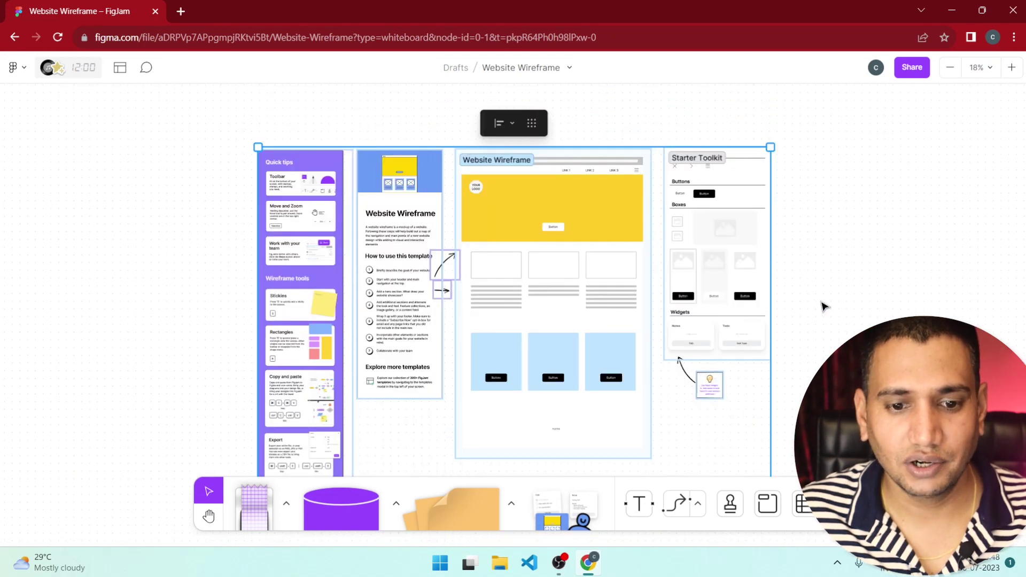
scroll(820, 310, "down", 1)
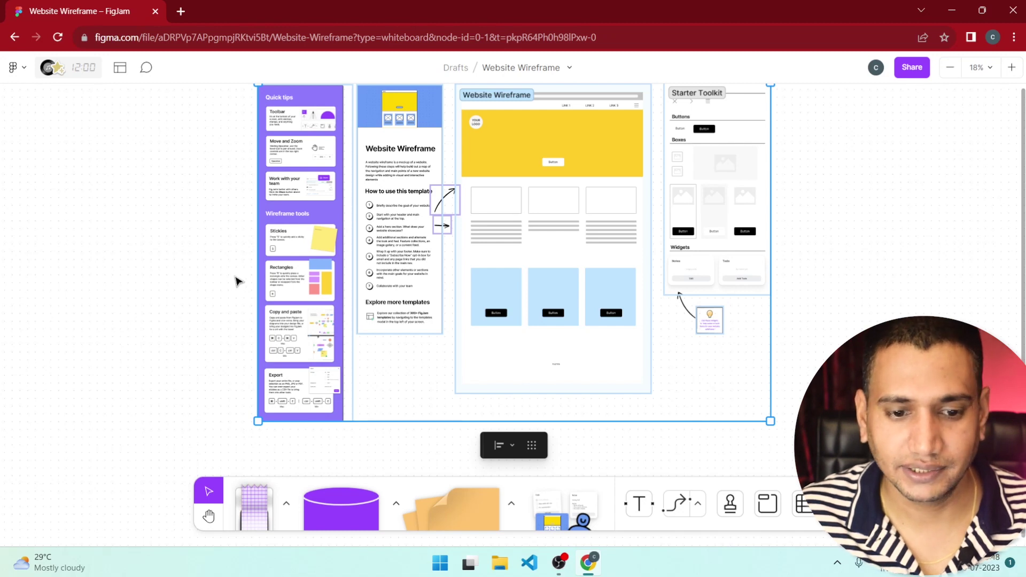
scroll(285, 208, "up", 4)
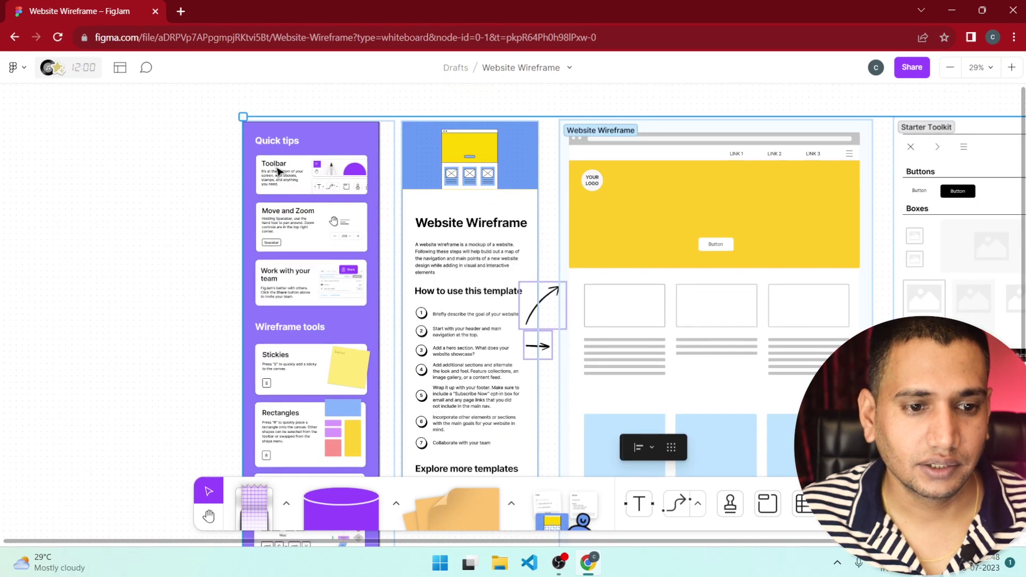
scroll(474, 230, "down", 2)
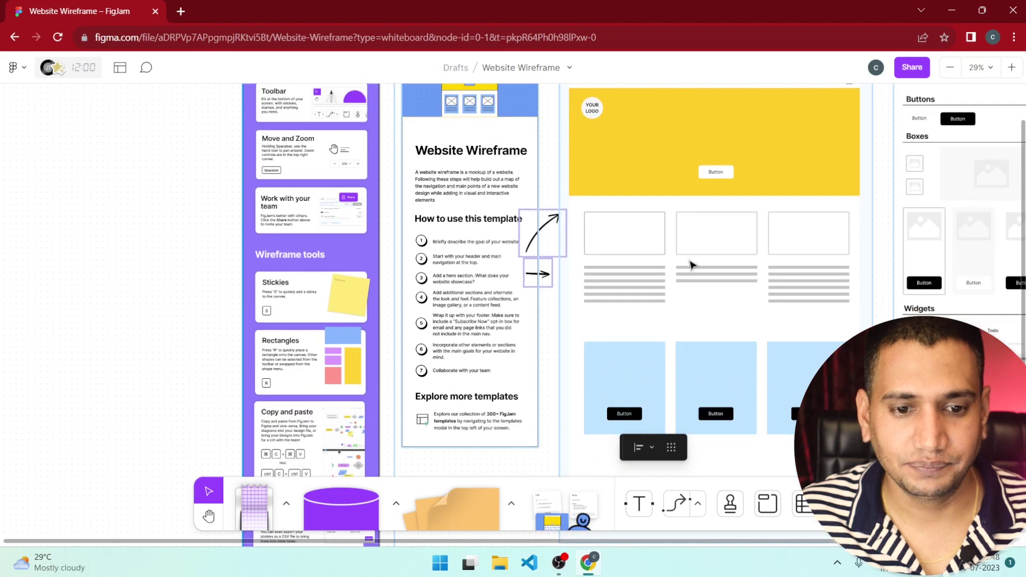
scroll(652, 258, "down", 4)
left_click_drag(618, 234, 392, 234)
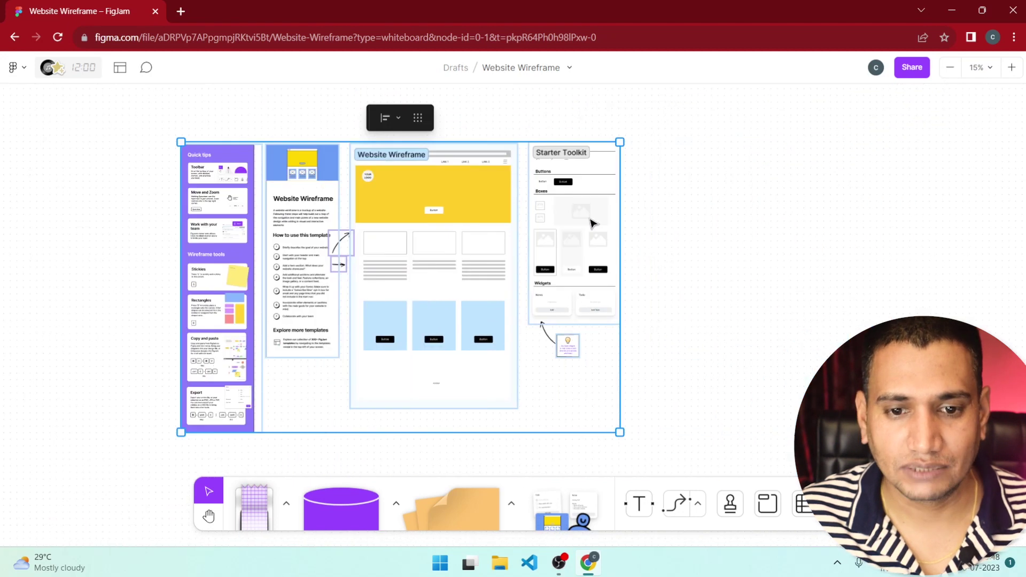
Delete the template's quick tips panel, its usage instructions panel and the two arrows beside them
left_click(158, 159)
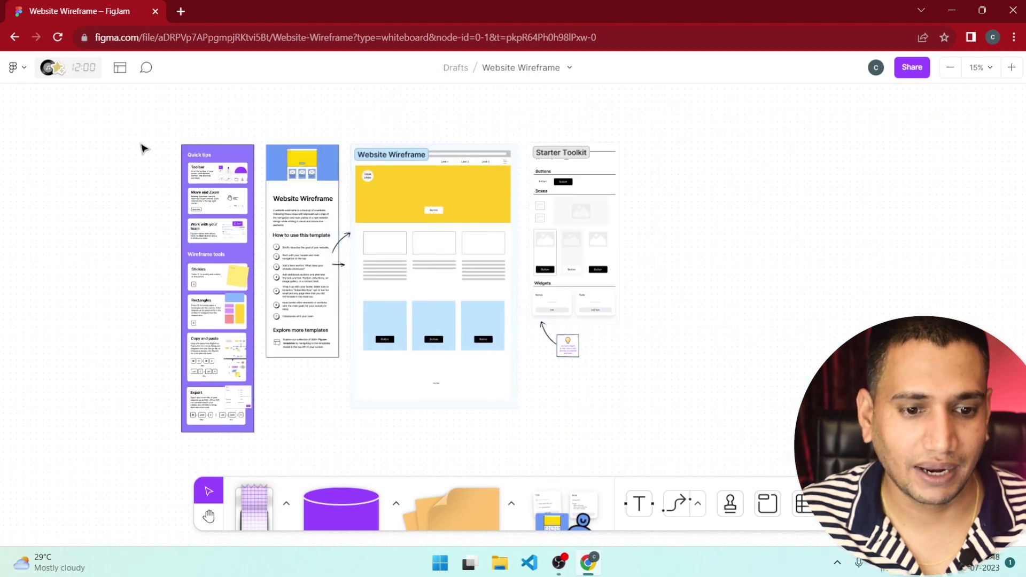
left_click_drag(177, 127, 337, 455)
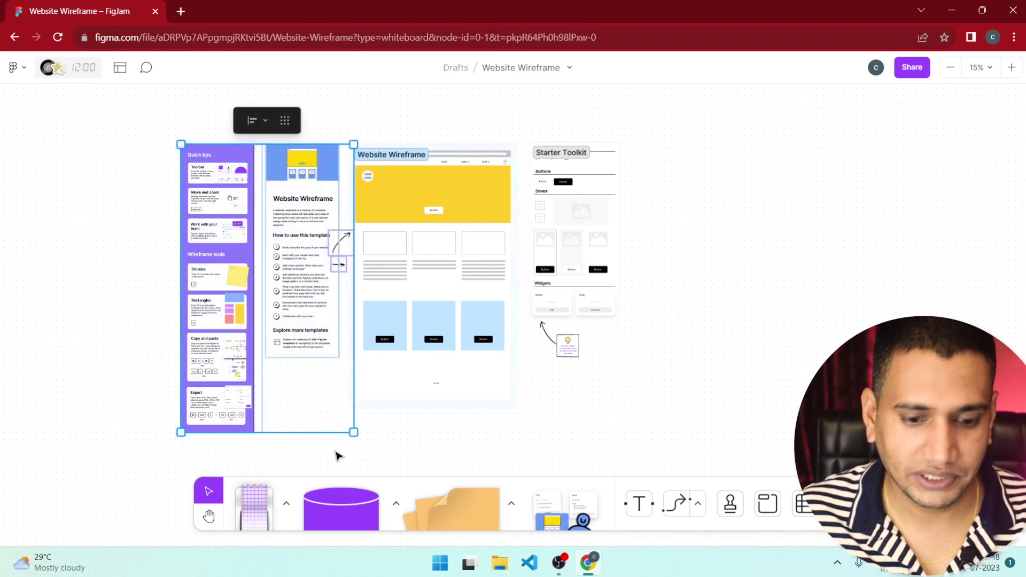
key("Delete")
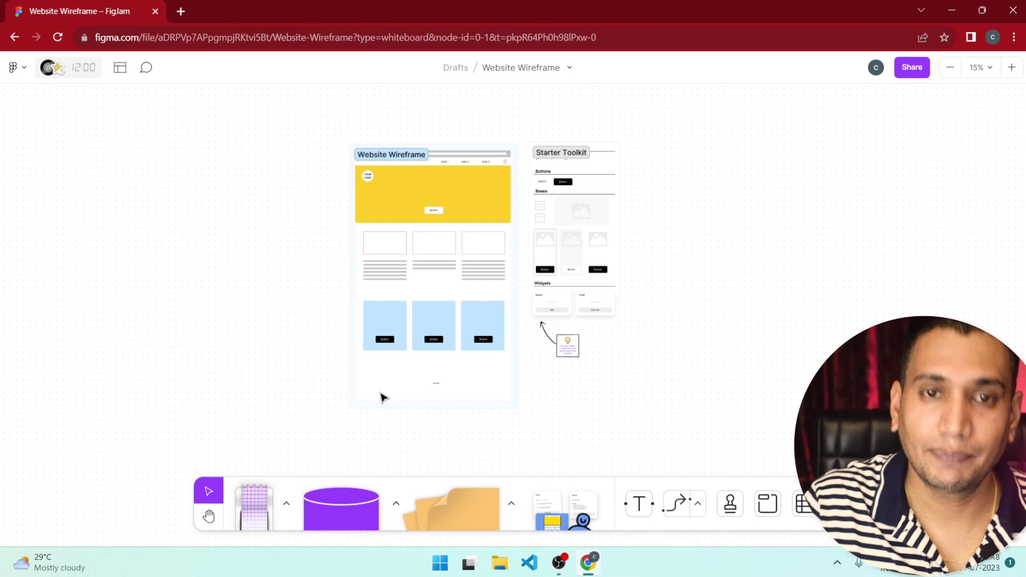
Delete the starter toolkit's contents with its tip note and arrow, and remove the empty Starter Toolkit section
left_click_drag(693, 121, 541, 428)
key("Delete")
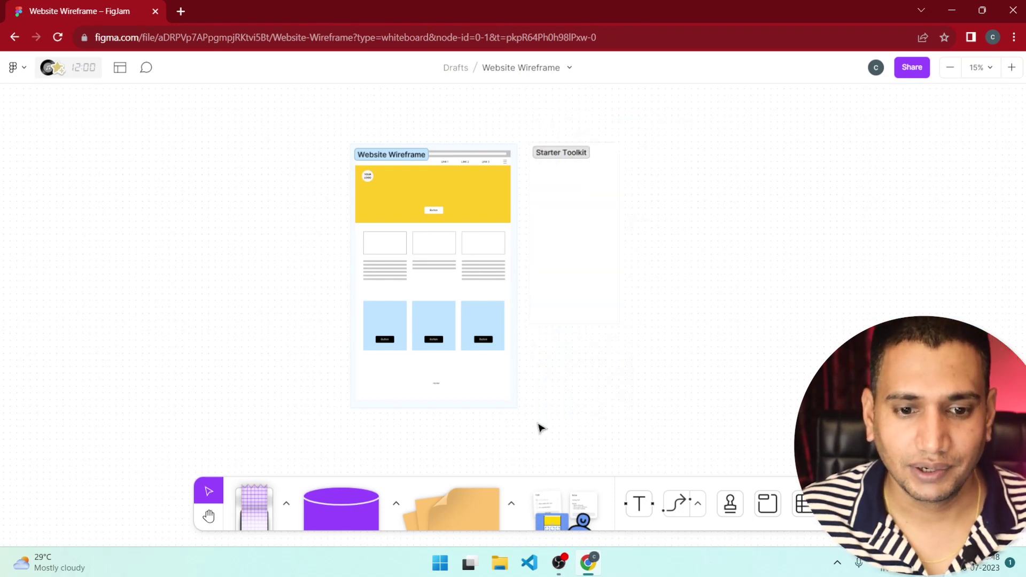
left_click(579, 154)
key("Delete")
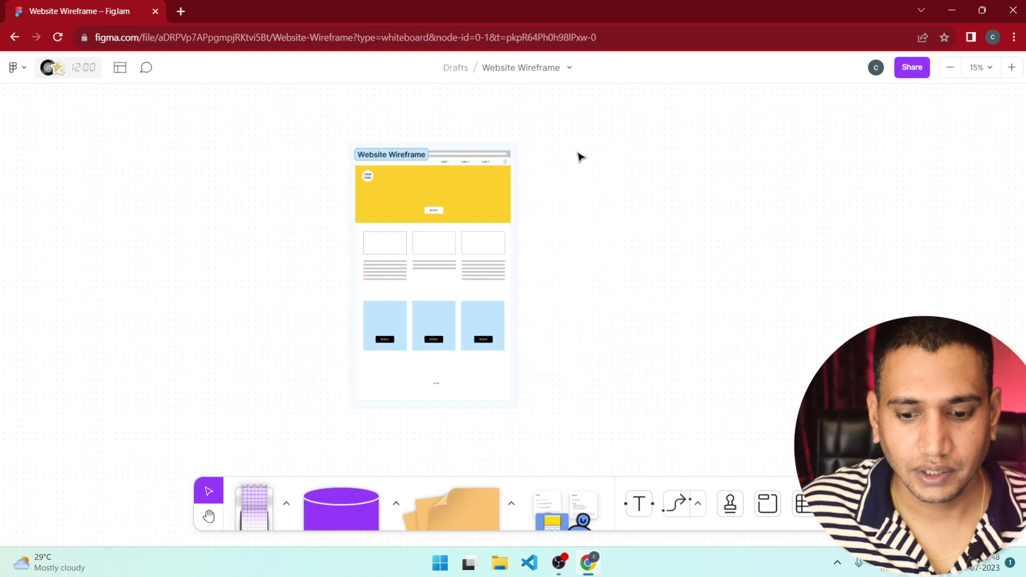
Move the Website Wireframe section toward the middle of the visible canvas
left_click(380, 156)
left_click_drag(380, 156, 447, 143)
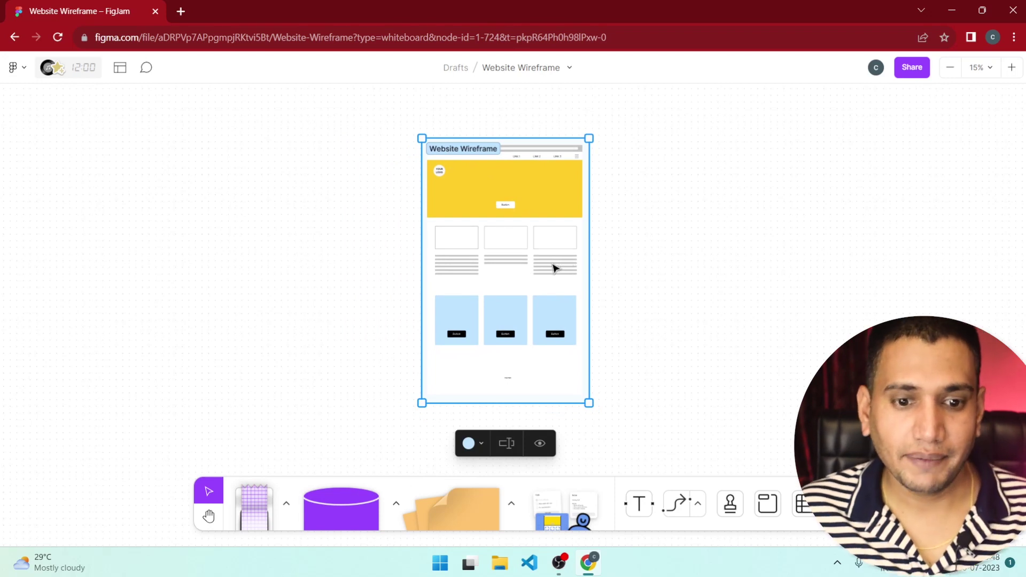
Examine the sample wireframe's navigation links, logo, yellow hero area, three-column content, blue cards and footer
scroll(501, 140, "up", 3)
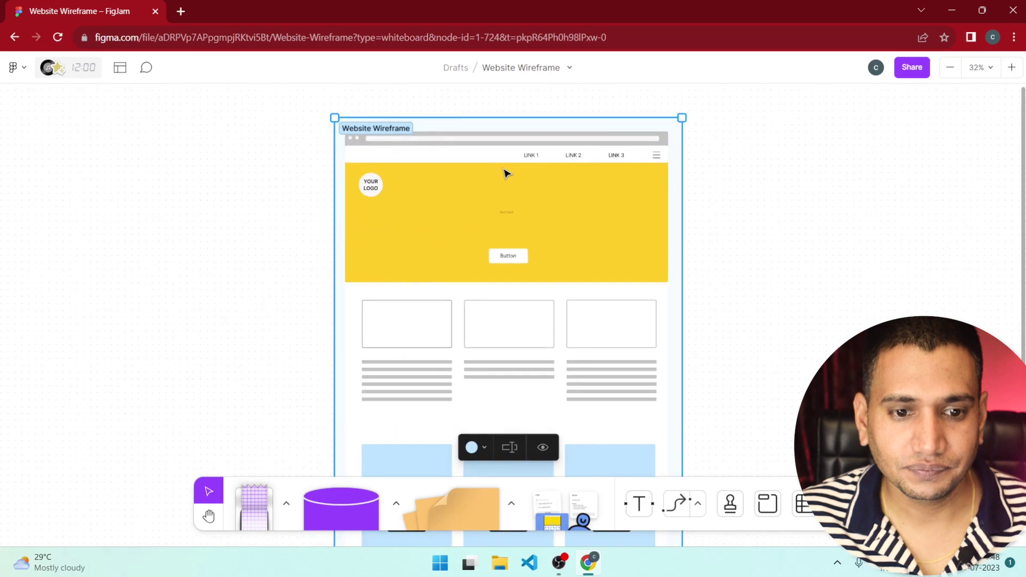
scroll(507, 174, "up", 4)
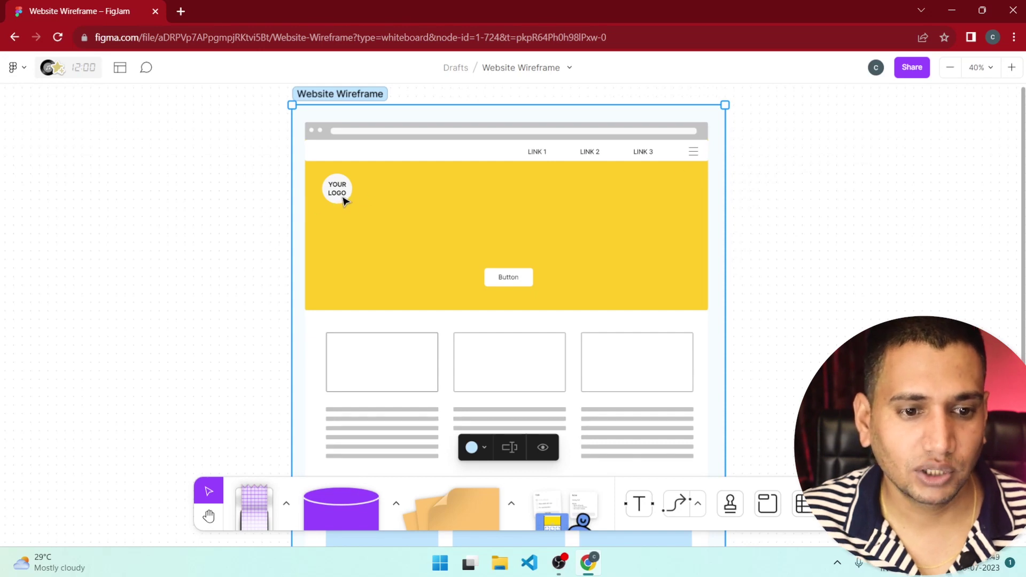
left_click(455, 193)
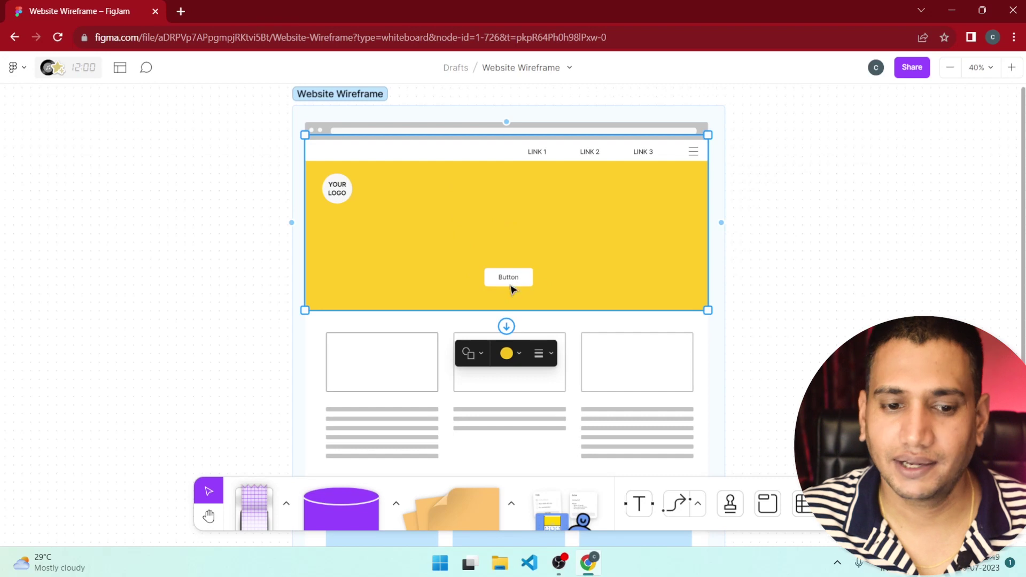
scroll(559, 282, "down", 1)
scroll(558, 282, "down", 3)
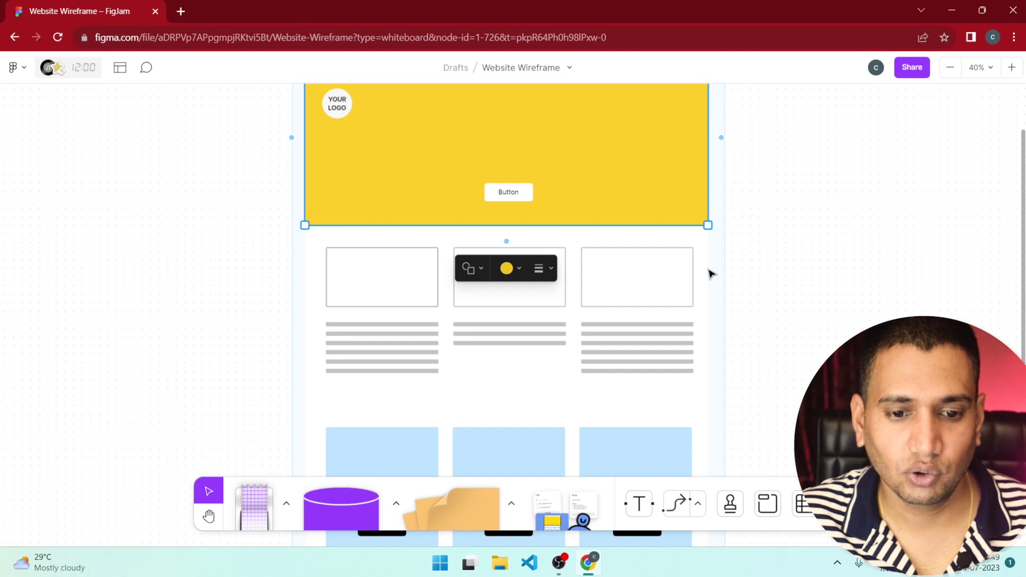
left_click(656, 264)
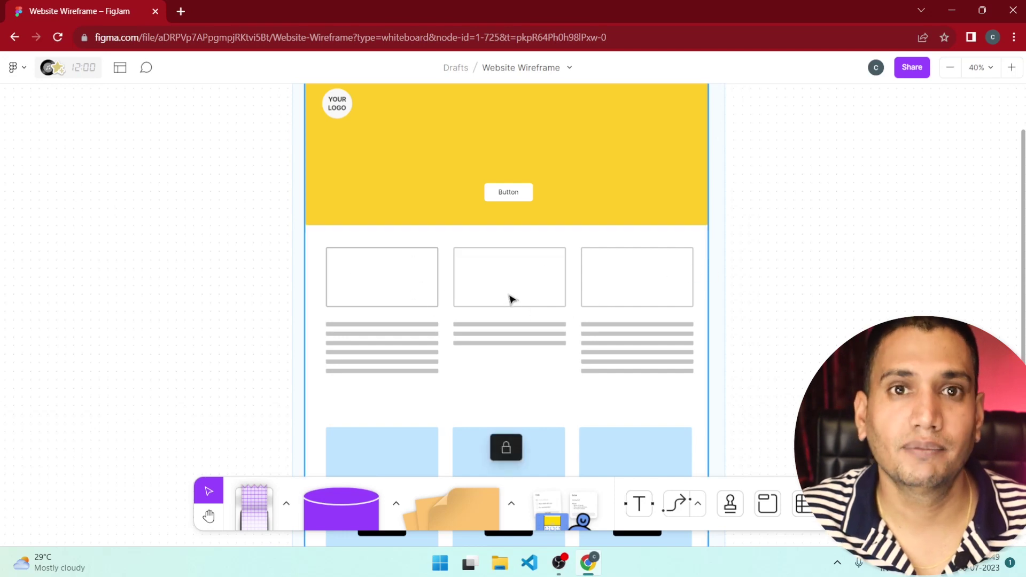
scroll(512, 299, "down", 4)
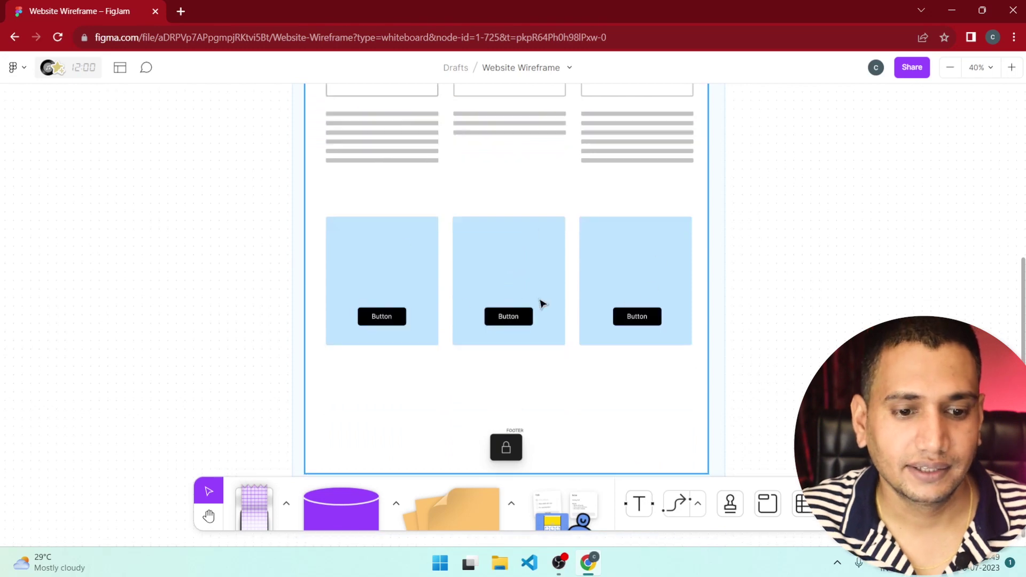
scroll(535, 315, "down", 1)
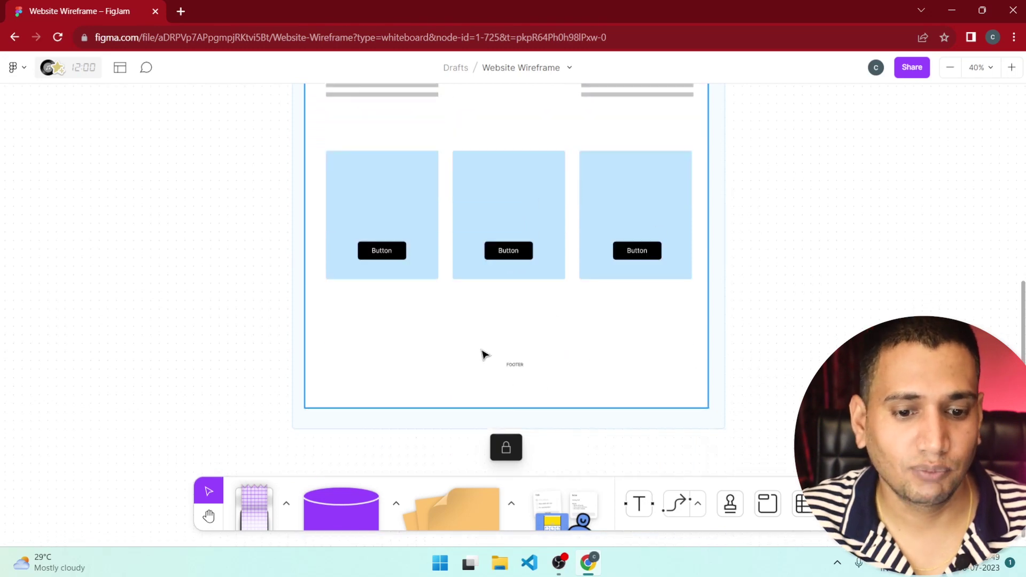
scroll(484, 354, "up", 3)
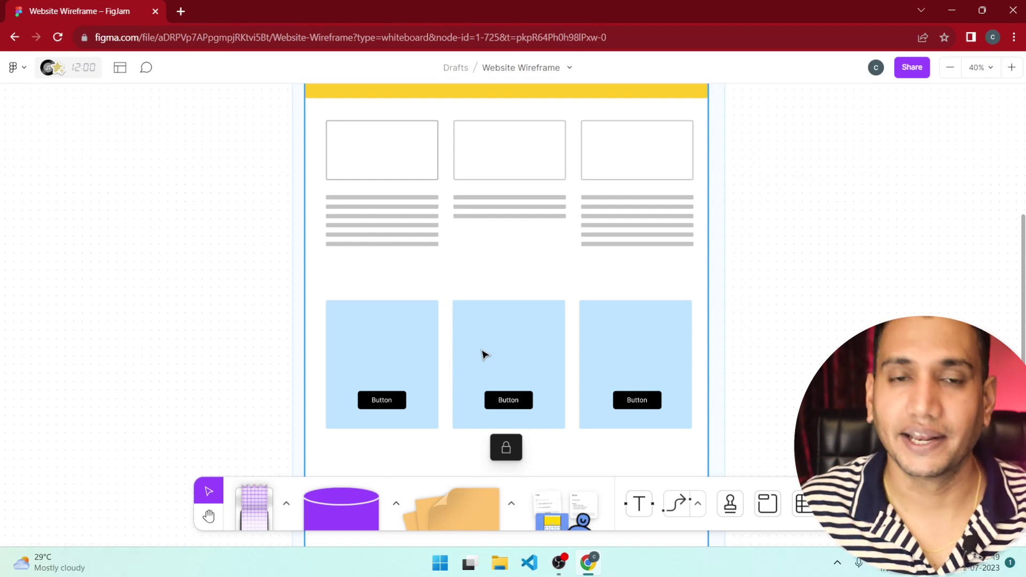
scroll(472, 306, "up", 2)
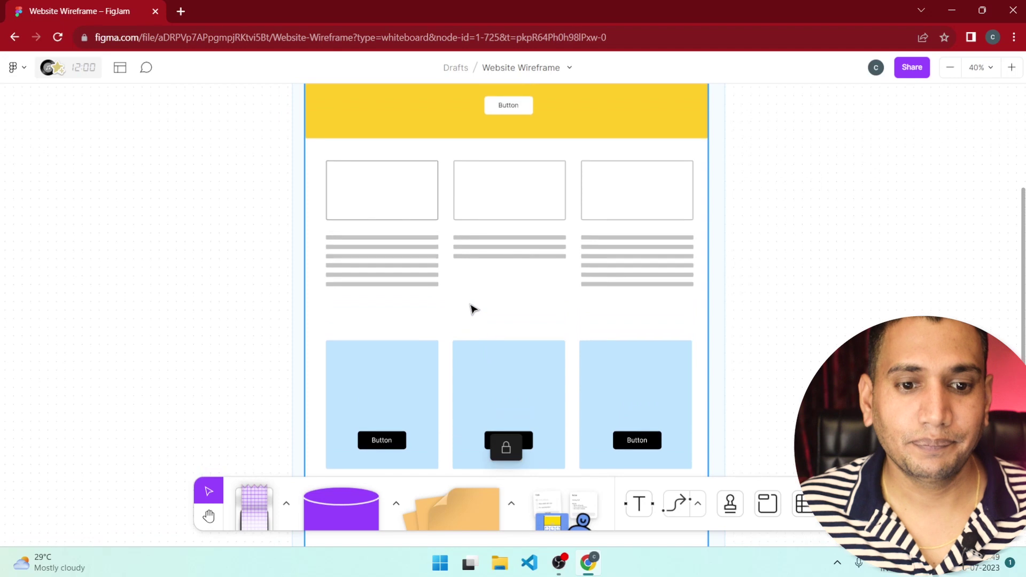
scroll(472, 309, "up", 3)
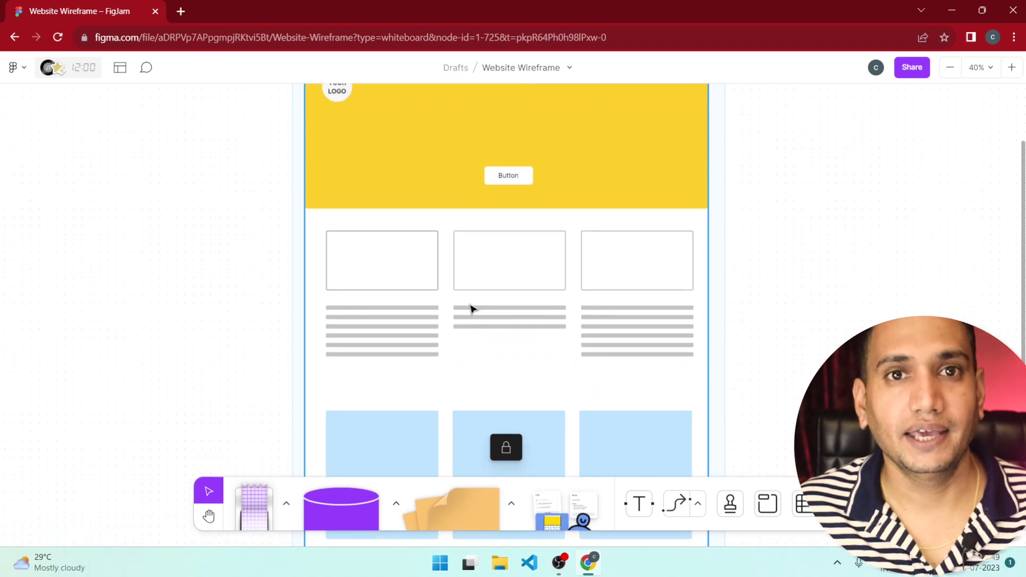
scroll(447, 293, "up", 4)
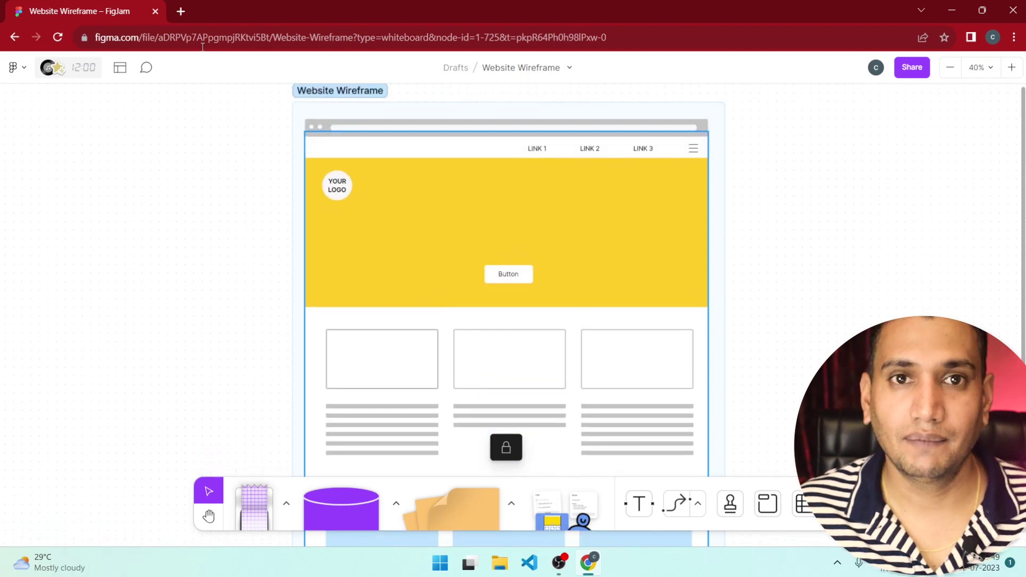
Search Google in a new browser tab for "coutnry", and refine the search to "coutnry api"
left_click(181, 13)
type("co")
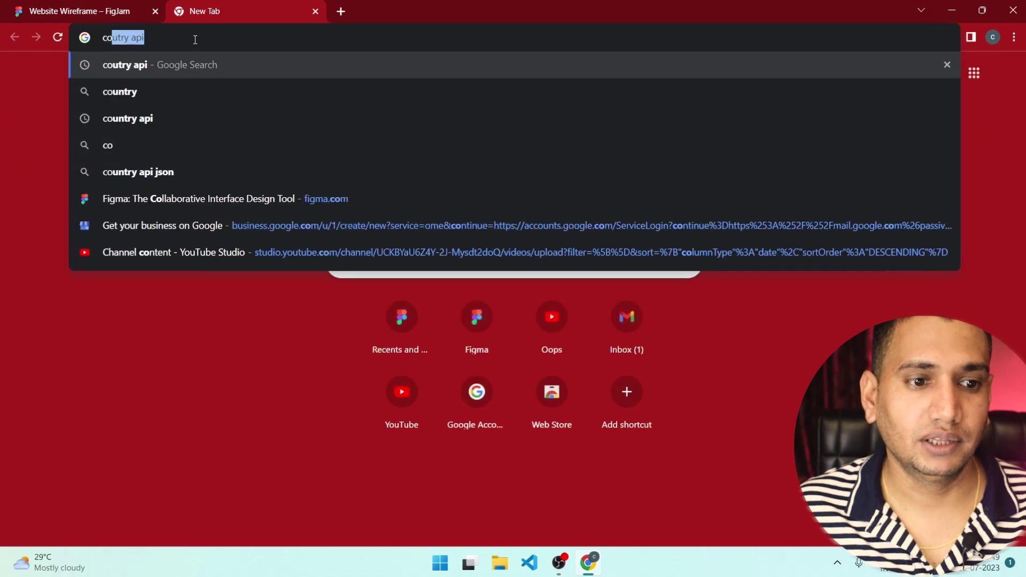
type("utnry")
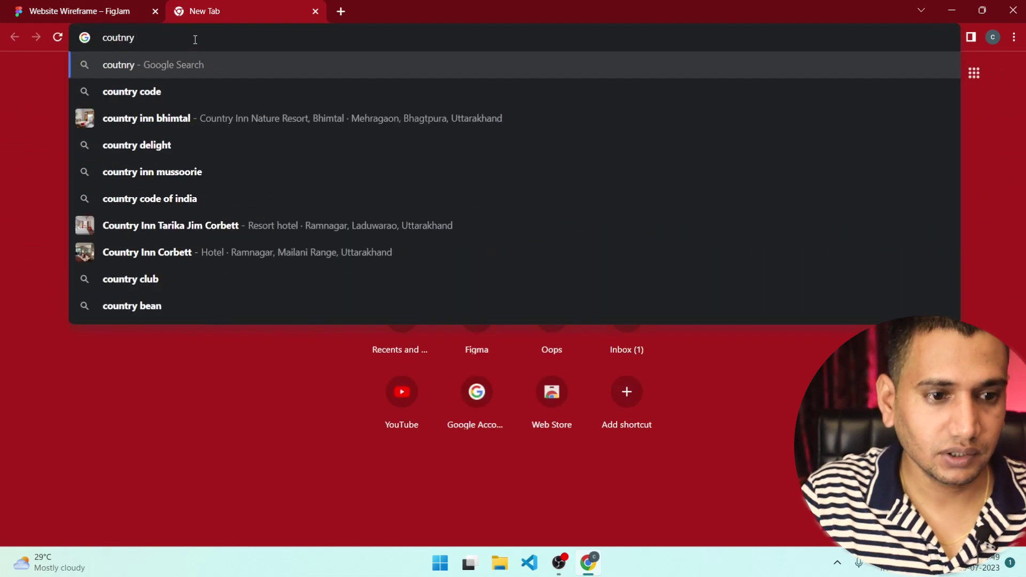
key("Return")
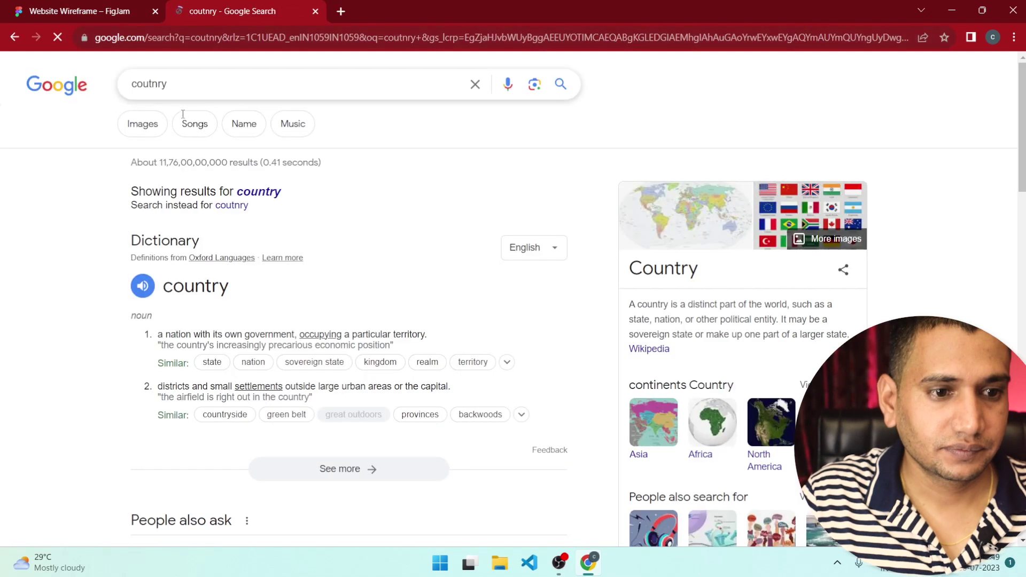
left_click(248, 92)
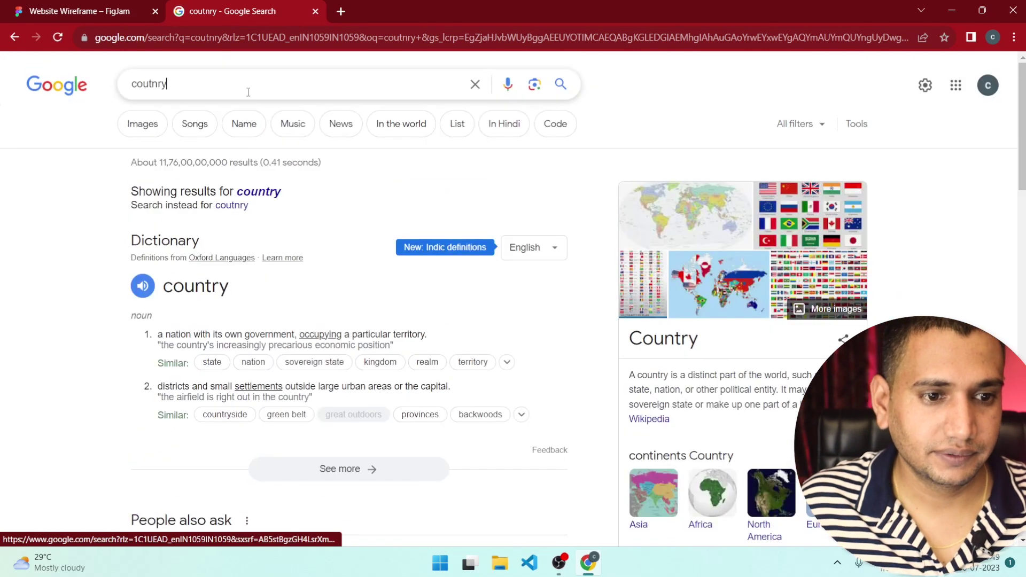
type("api")
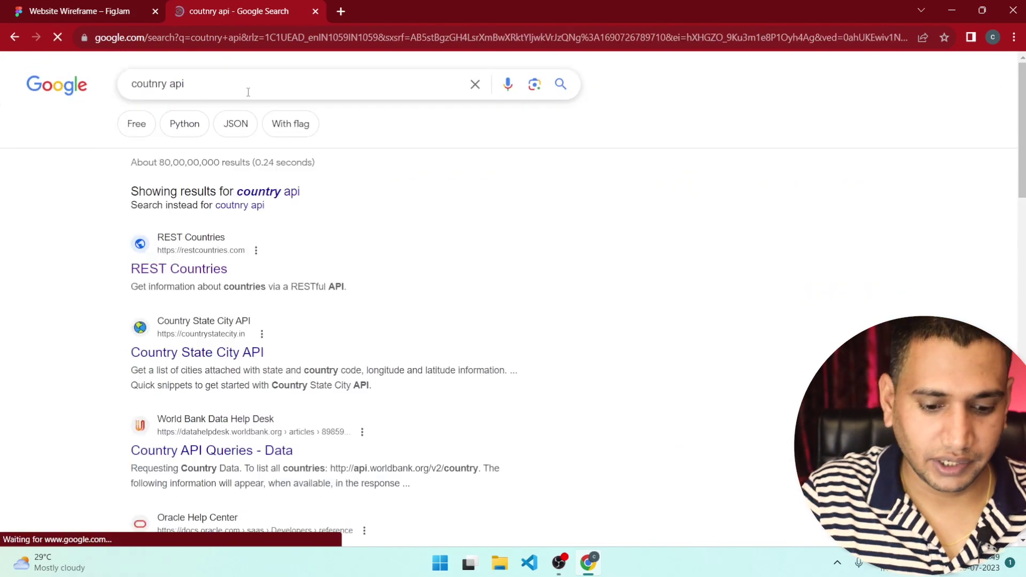
left_click(173, 274)
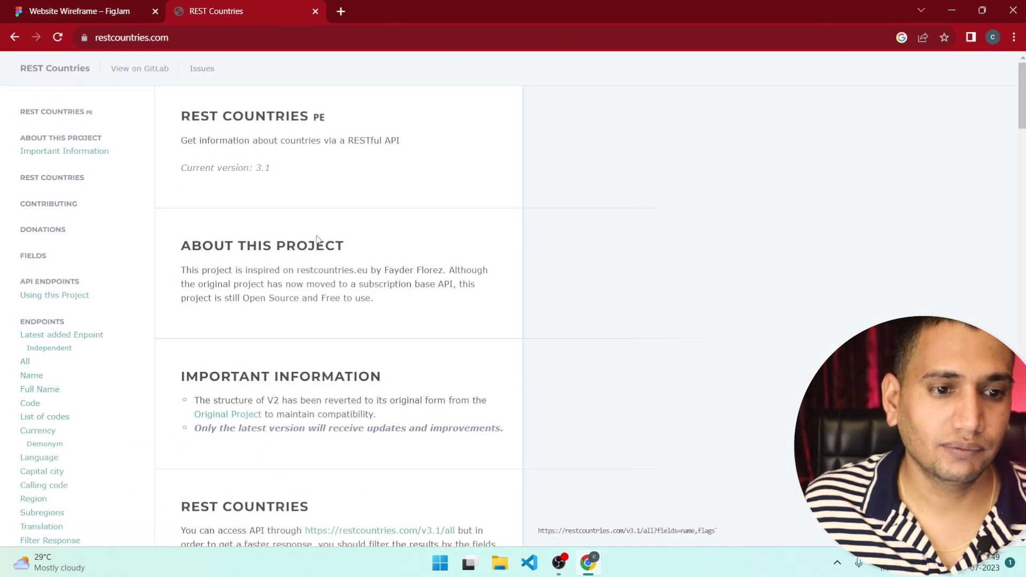
scroll(310, 265, "down", 5)
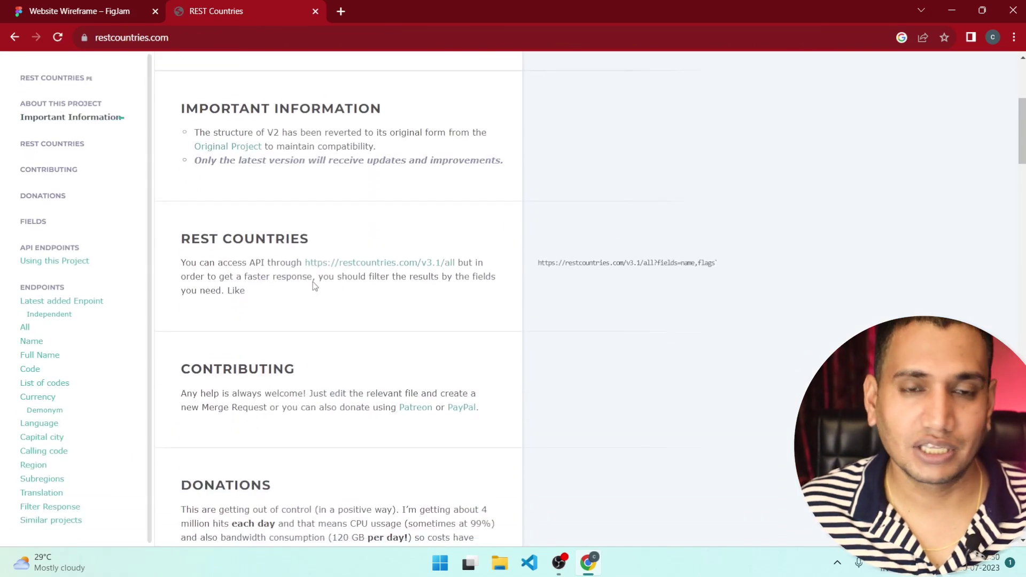
left_click(364, 265)
scroll(350, 251, "down", 9)
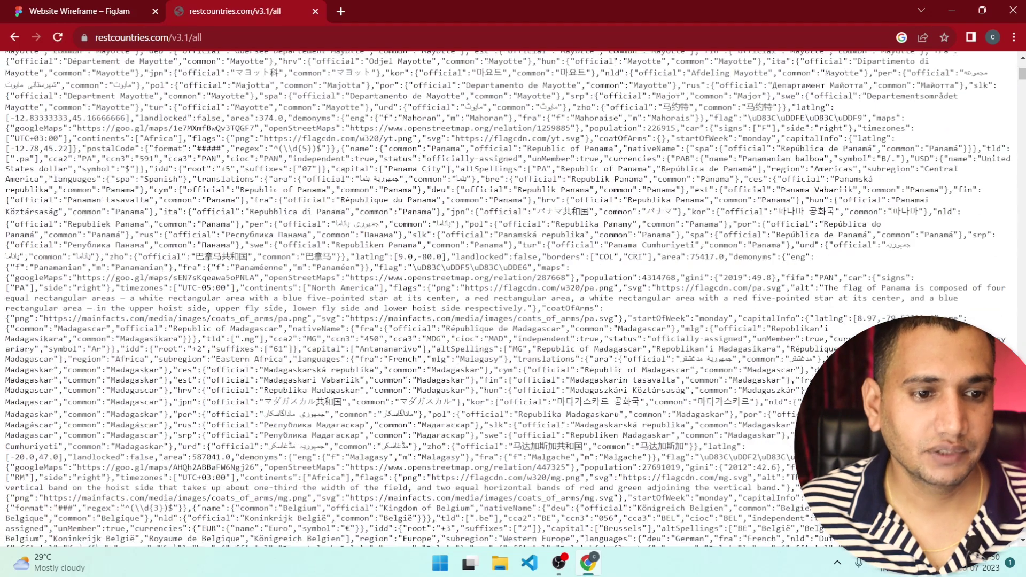
scroll(406, 299, "down", 10)
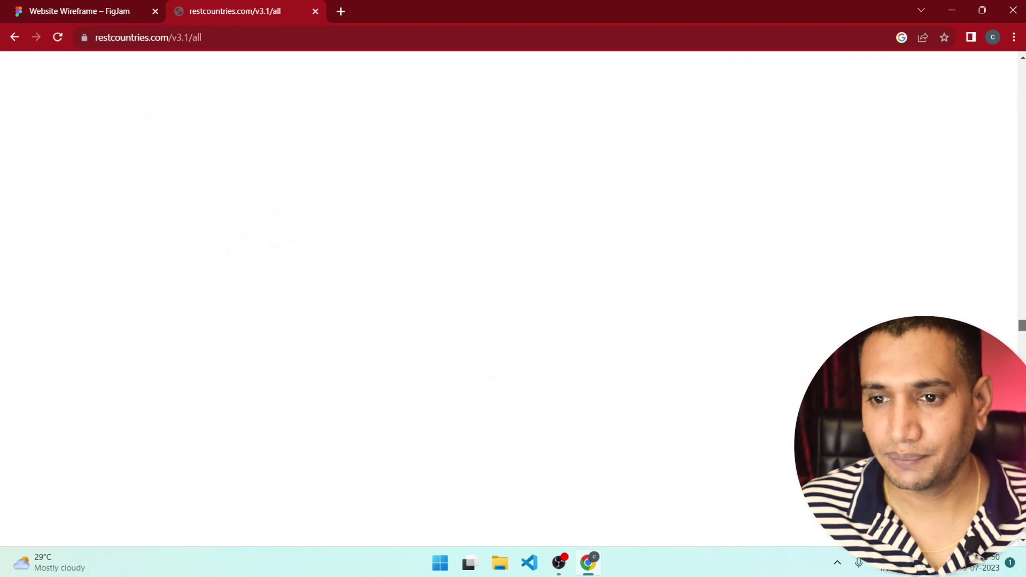
scroll(406, 299, "up", 10)
scroll(407, 299, "up", 20)
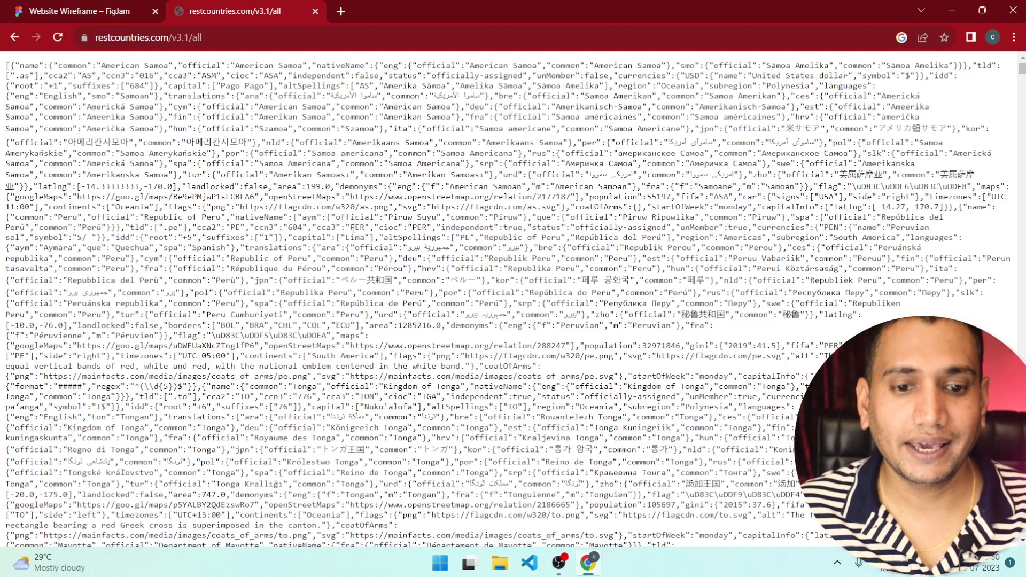
Switch back to FigJam, return to the recent files and open the Websitte-Wirefram board
left_click(101, 13)
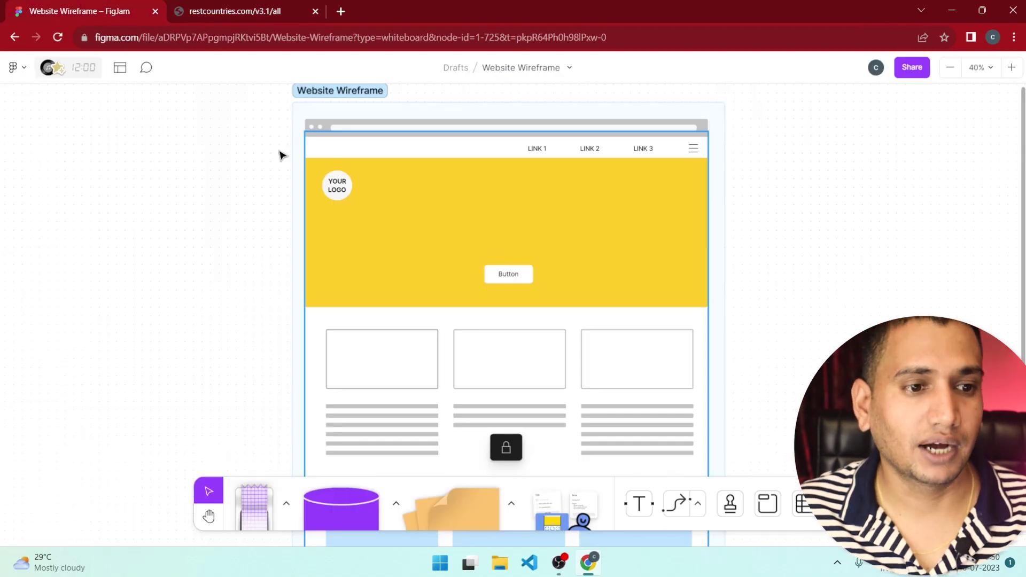
scroll(288, 171, "up", 1)
scroll(267, 198, "down", 2)
scroll(289, 203, "up", 1)
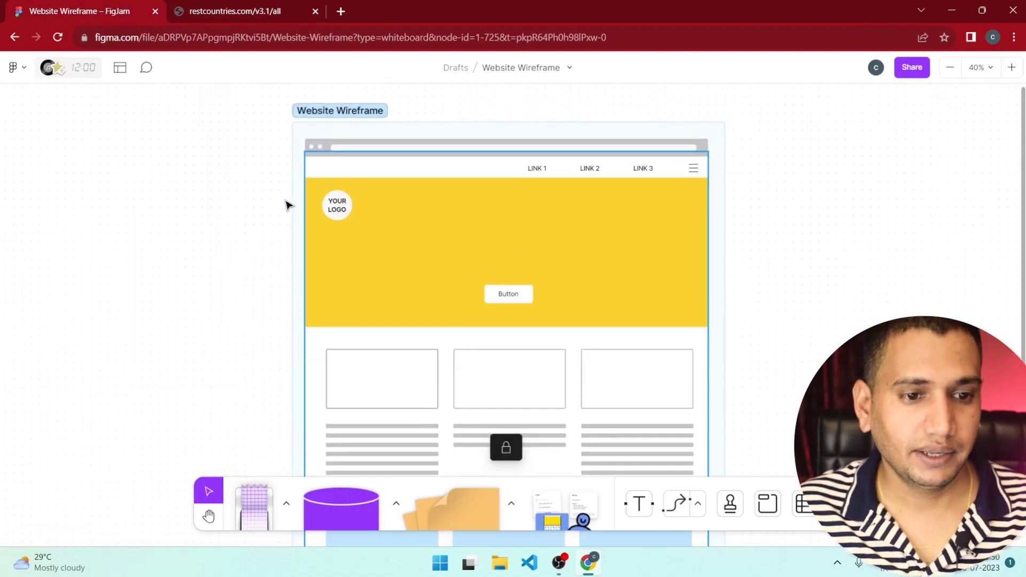
left_click(14, 37)
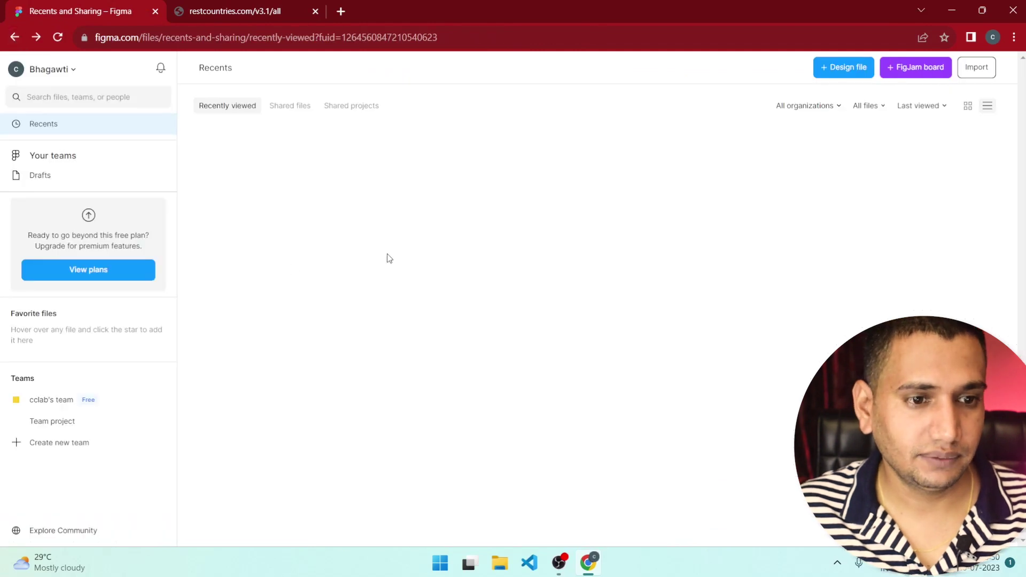
left_click(313, 218)
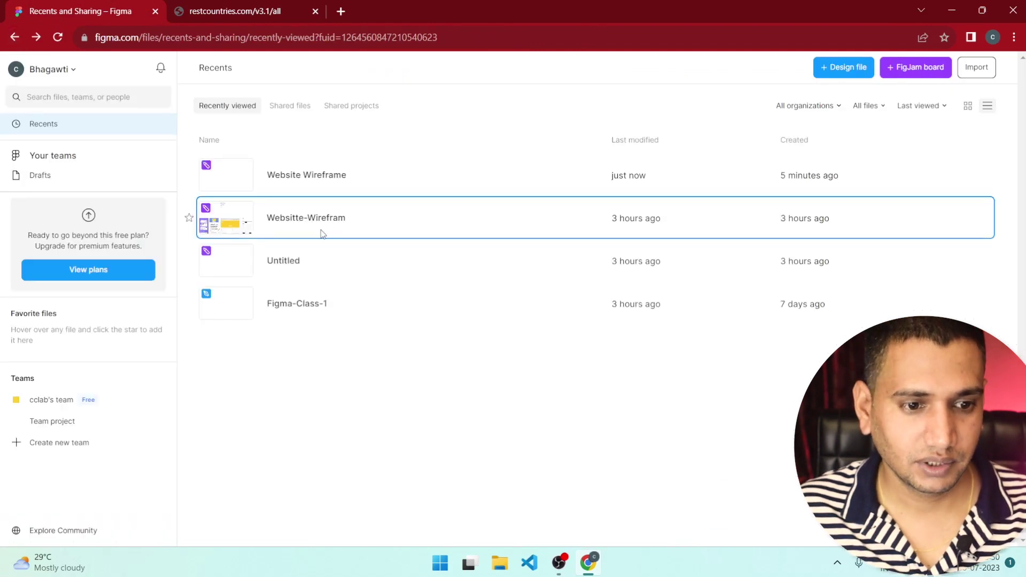
double_click(316, 224)
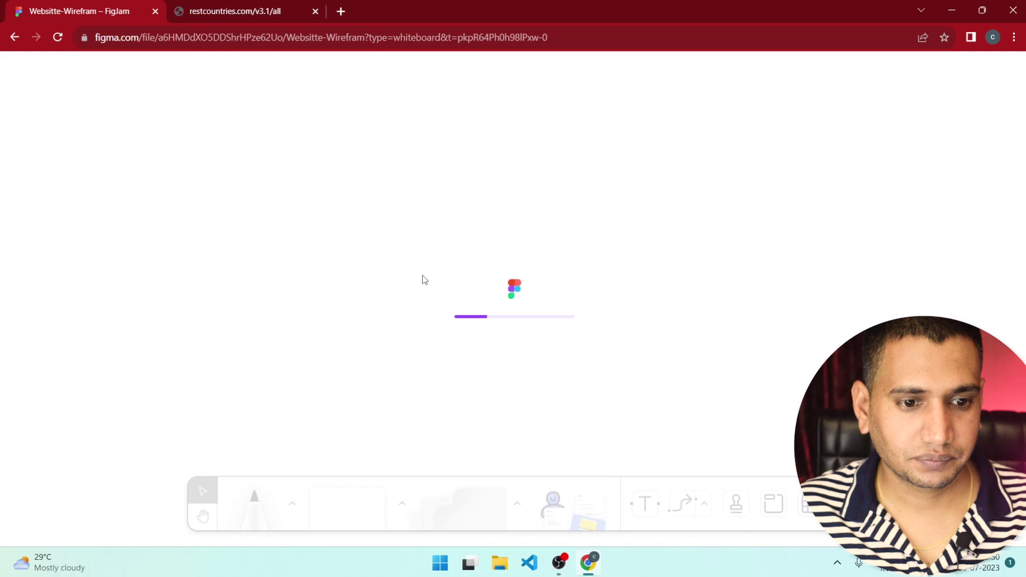
Examine the API link and the numbered list of country data fields above the template on the board
scroll(506, 270, "up", 5)
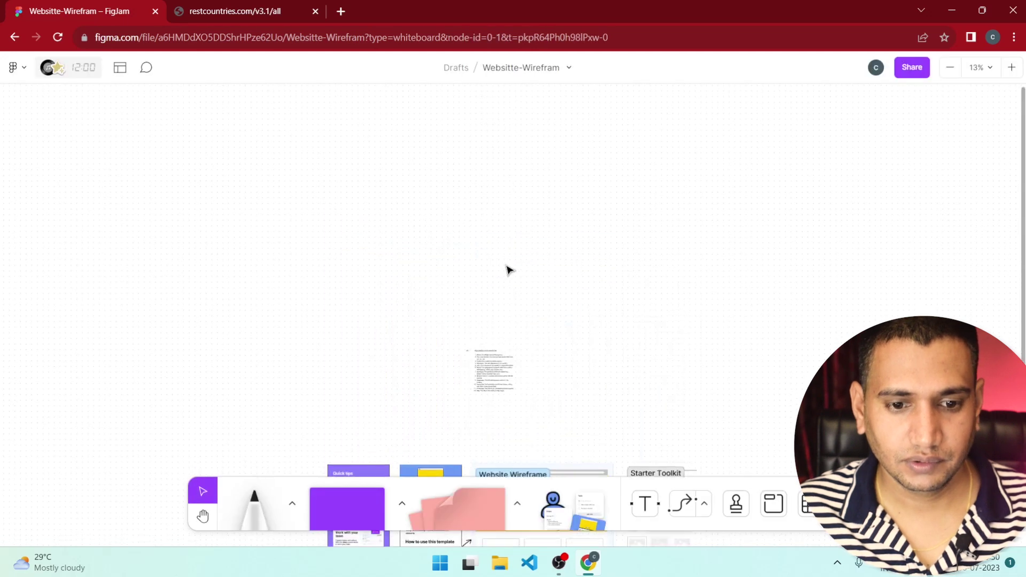
scroll(504, 297, "down", 3)
scroll(489, 219, "up", 10)
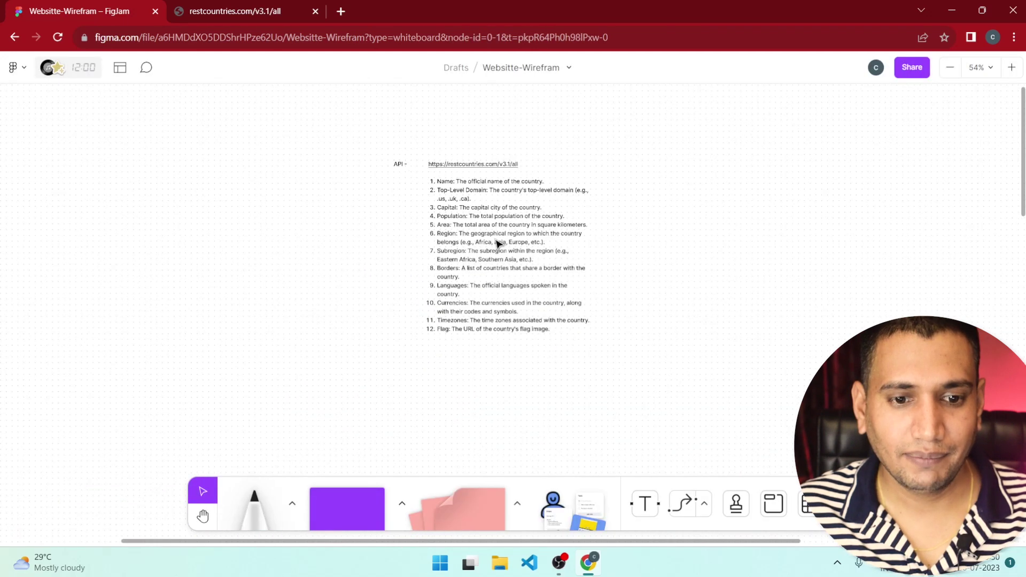
scroll(466, 178, "up", 3)
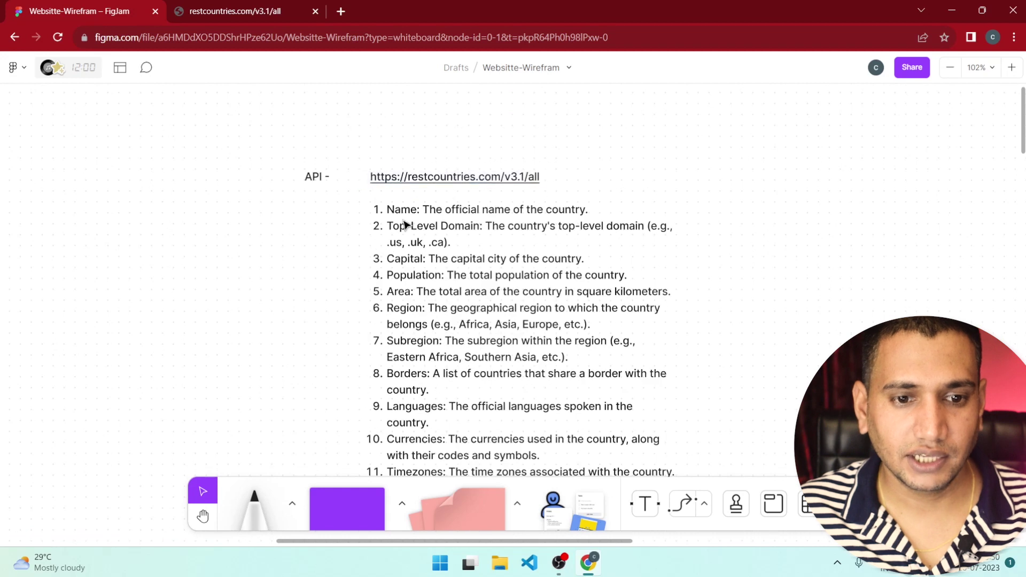
Read through all twelve numbered country data fields on the board, from Name down to Flag
scroll(402, 225, "up", 3)
scroll(417, 216, "up", 2)
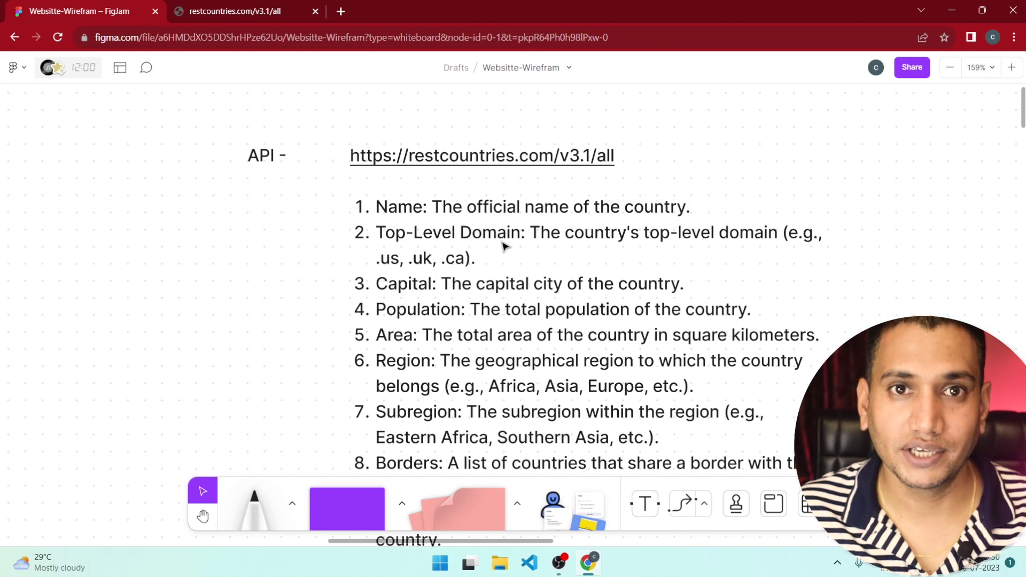
scroll(506, 246, "down", 1)
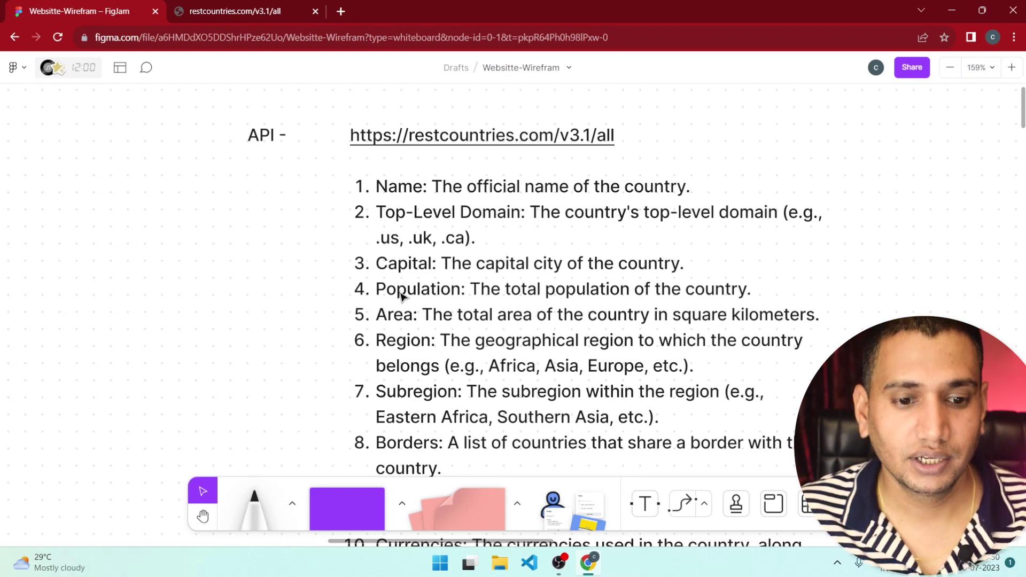
scroll(401, 360, "down", 1)
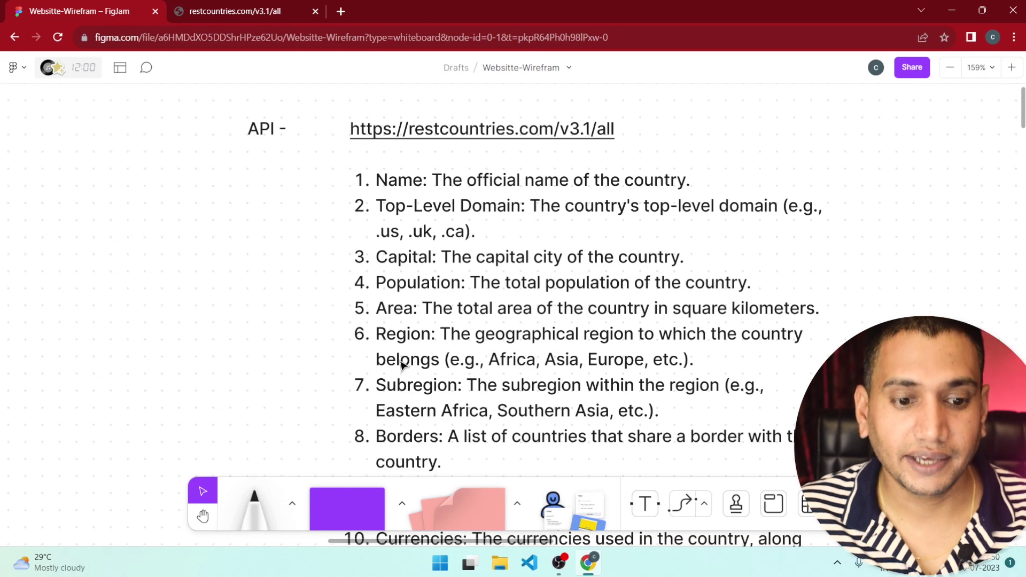
scroll(402, 366, "down", 1)
scroll(430, 381, "down", 1)
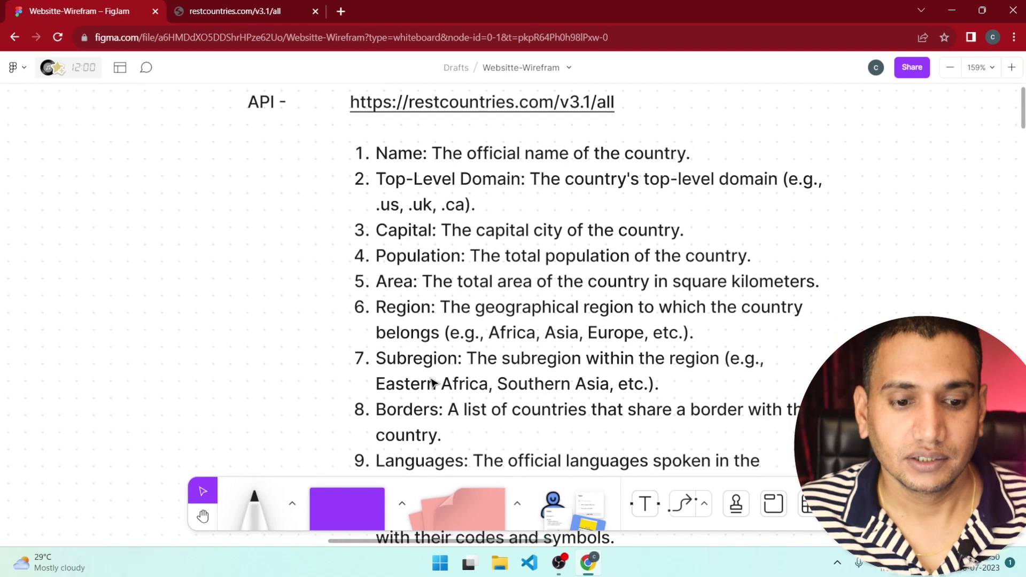
scroll(408, 408, "down", 1)
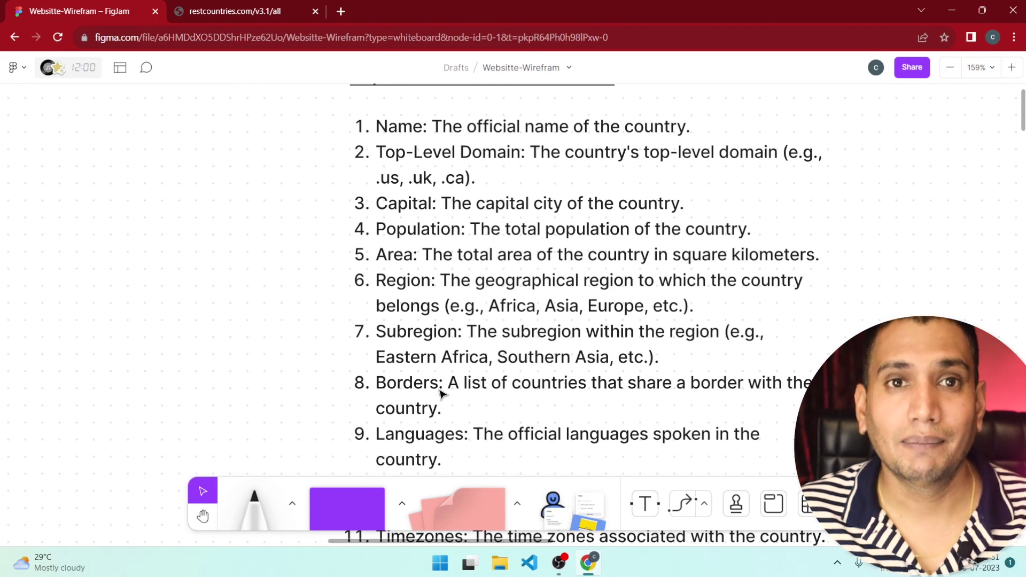
scroll(441, 394, "down", 1)
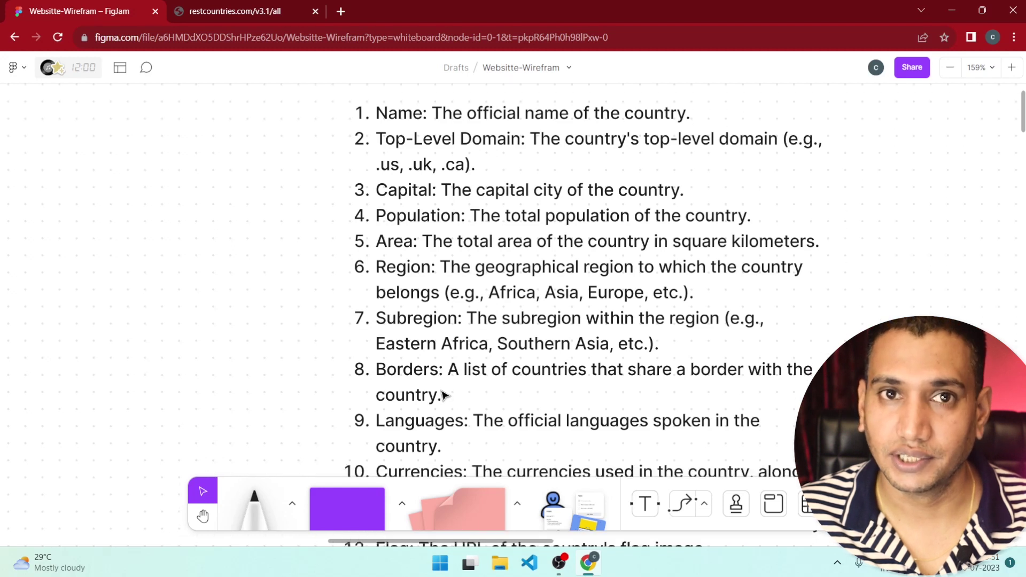
scroll(417, 396, "down", 1)
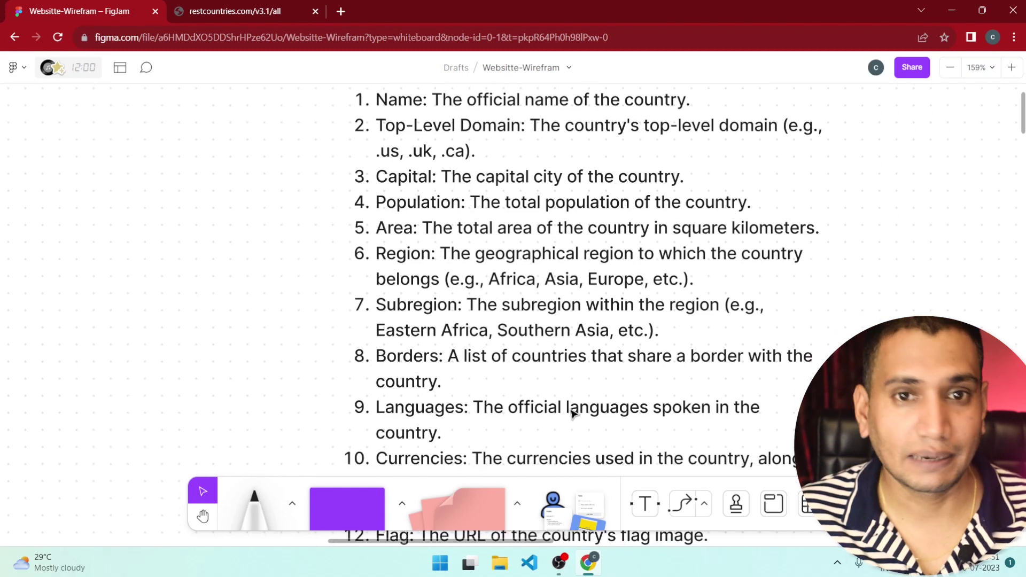
scroll(570, 412, "down", 1)
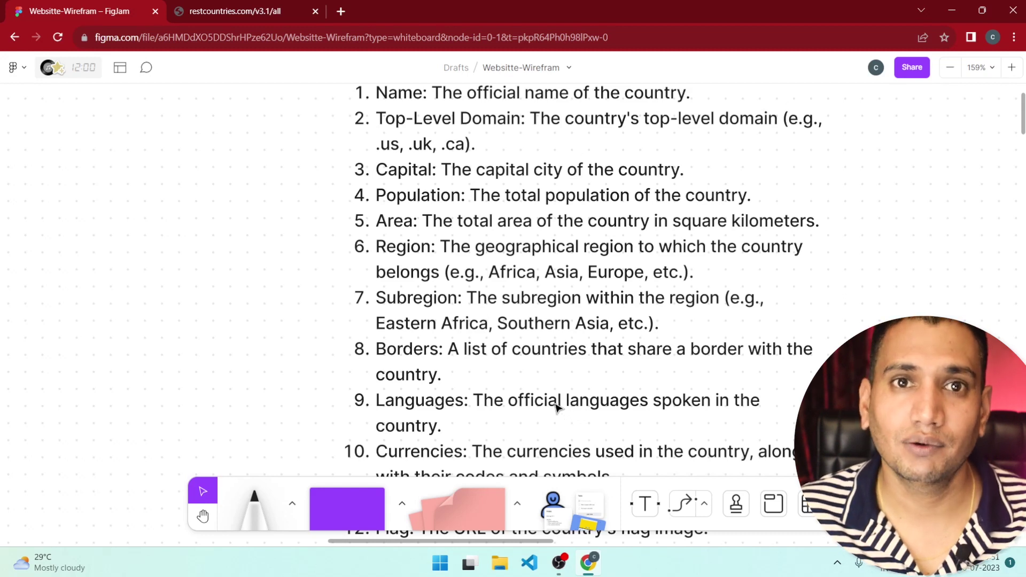
scroll(554, 409, "down", 3)
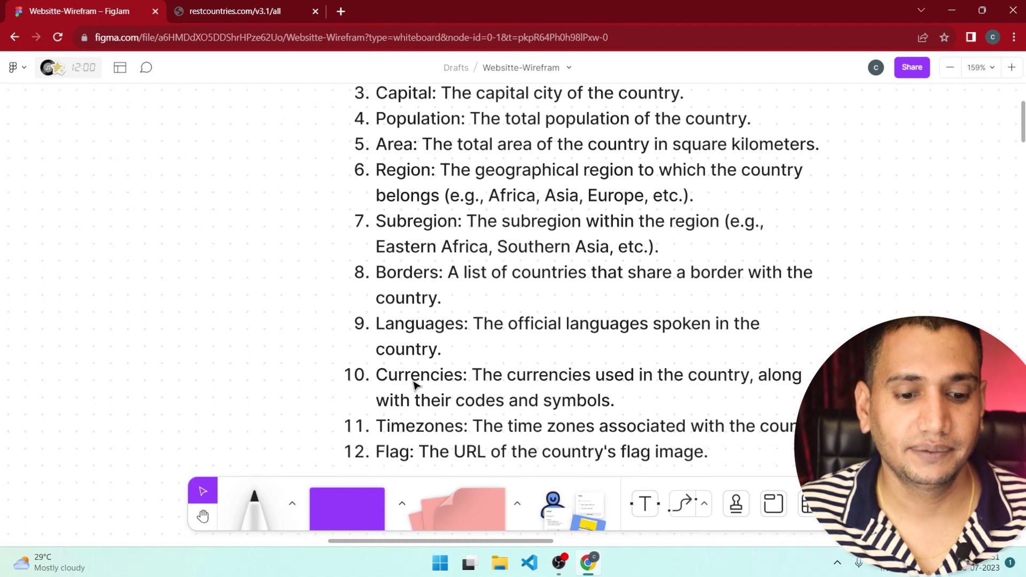
scroll(463, 385, "down", 1)
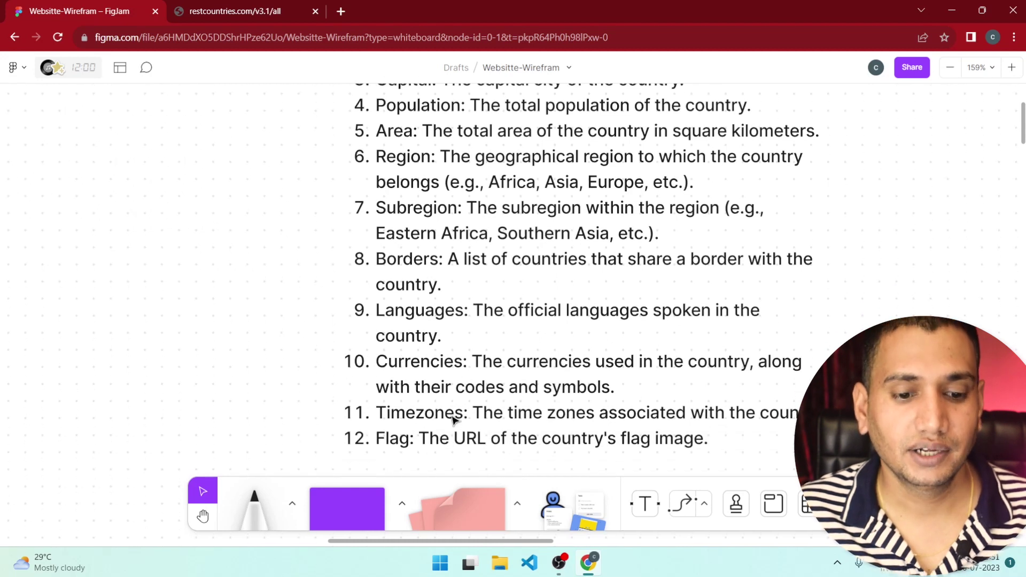
scroll(419, 393, "up", 5)
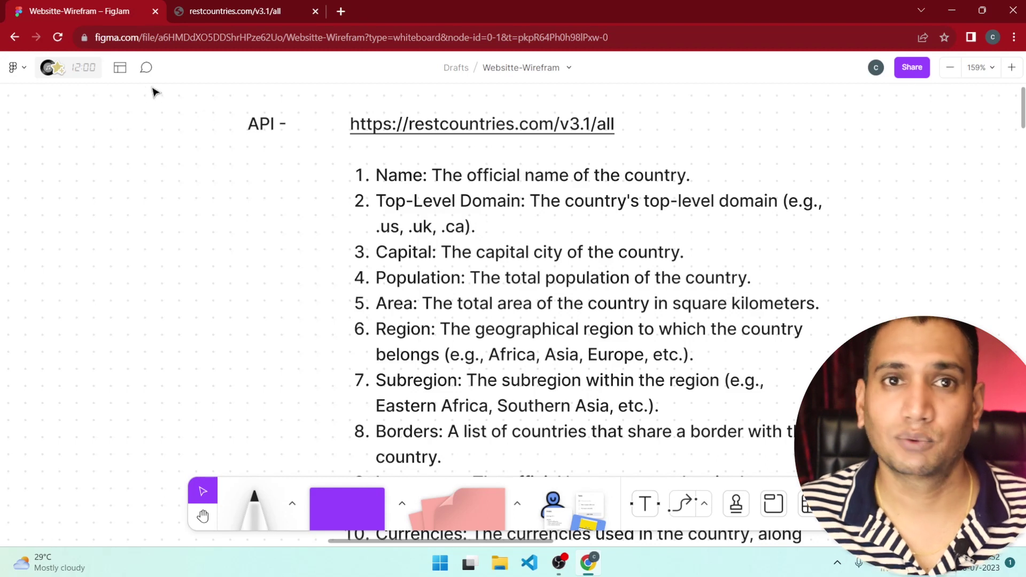
Return to the recent files, open the Website Wireframe board and bring the whole wireframe into view
left_click(15, 37)
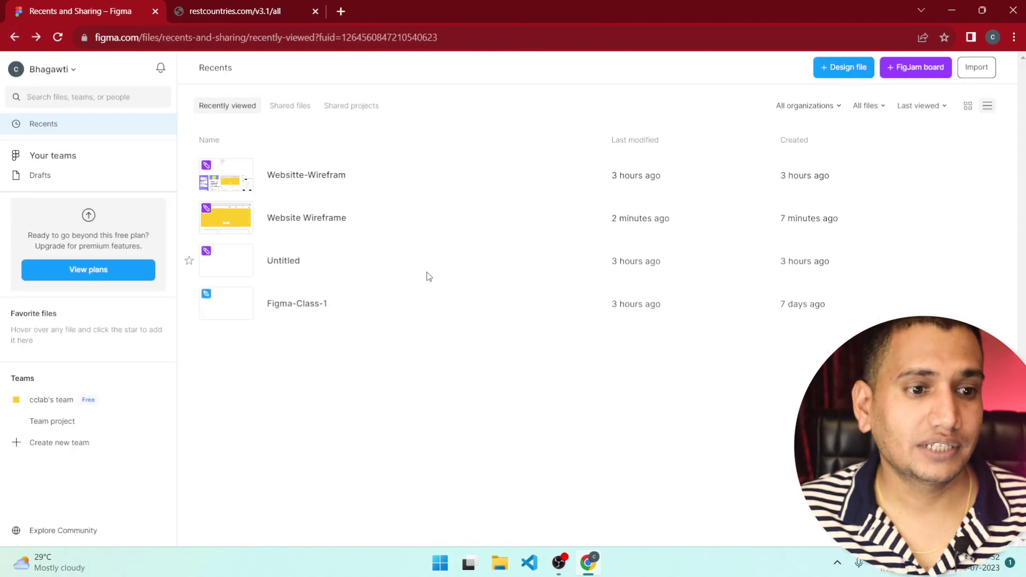
left_click(314, 228)
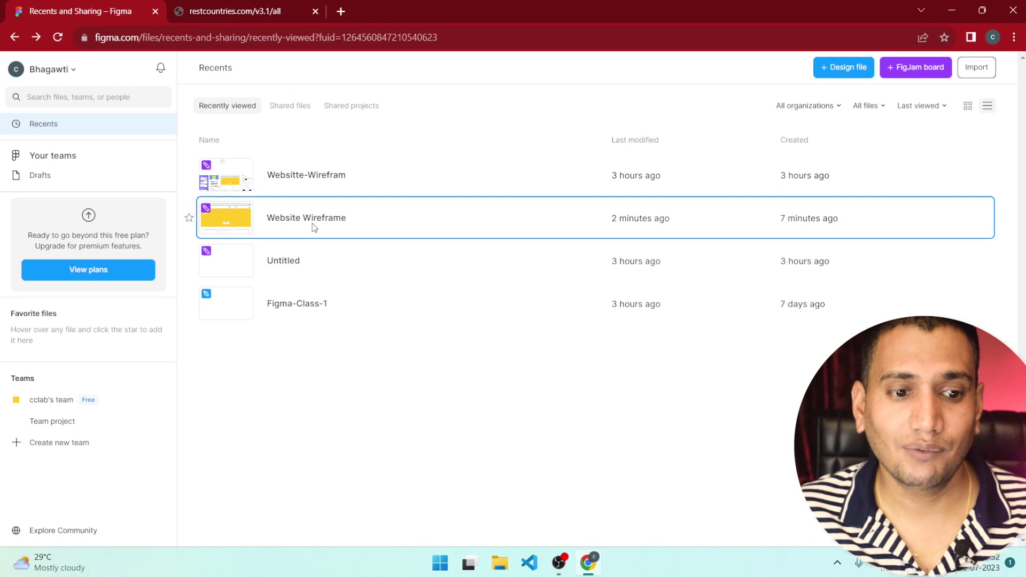
double_click(314, 229)
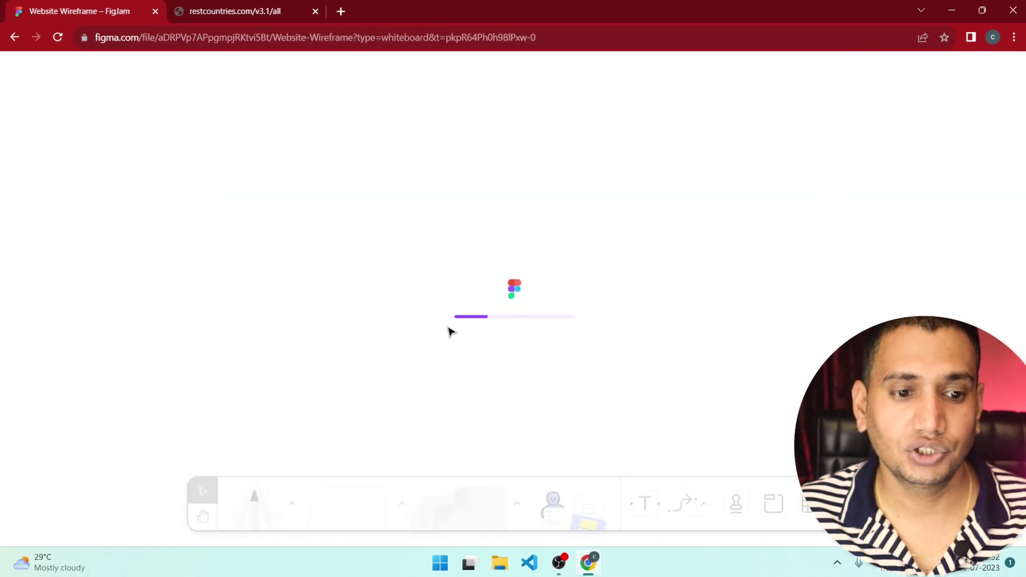
scroll(503, 444, "down", 2)
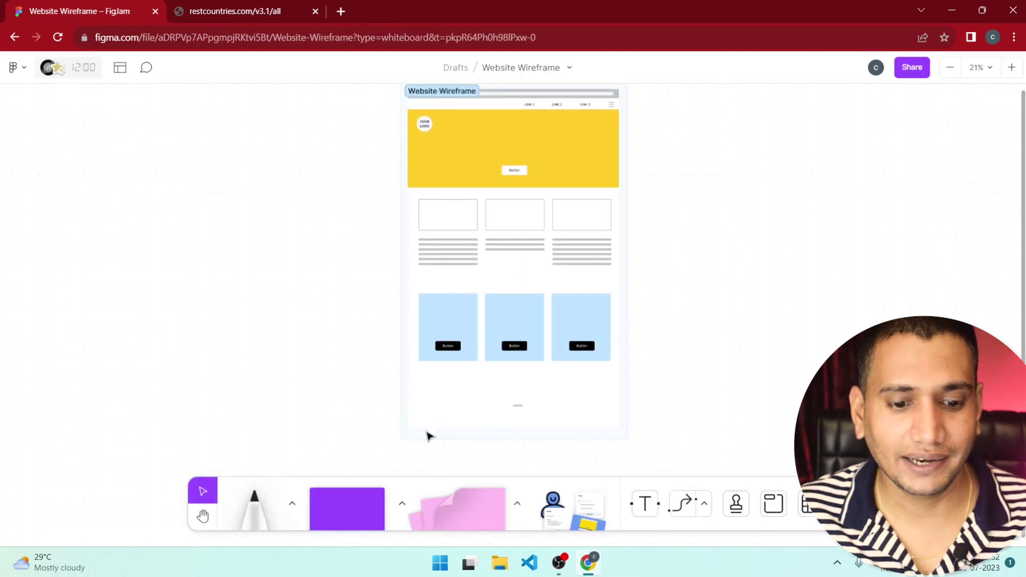
scroll(498, 320, "up", 3)
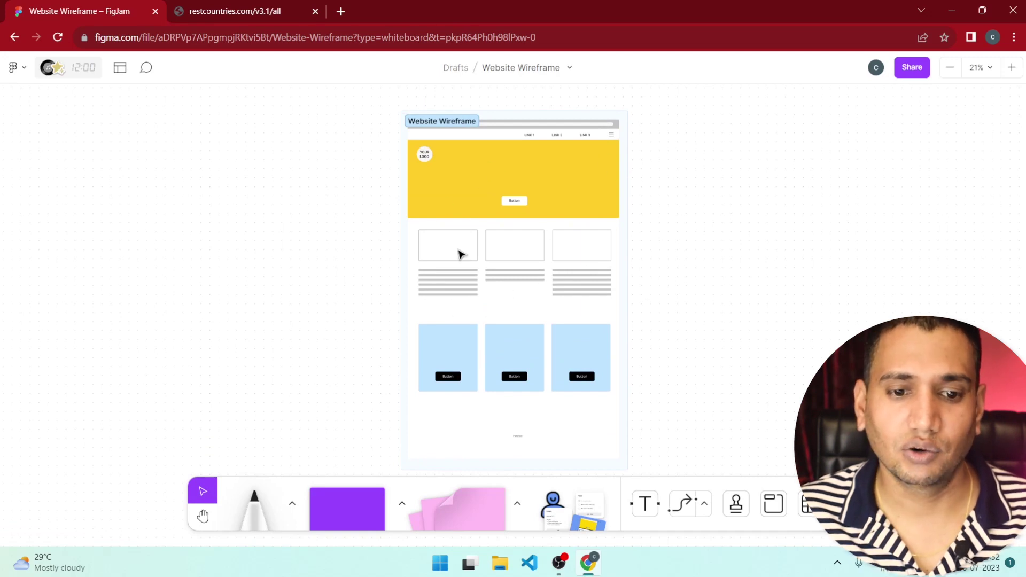
Place a purple square beside the wireframe's row of outlined boxes, labelled "Boarders" in Medium text
scroll(484, 268, "up", 5)
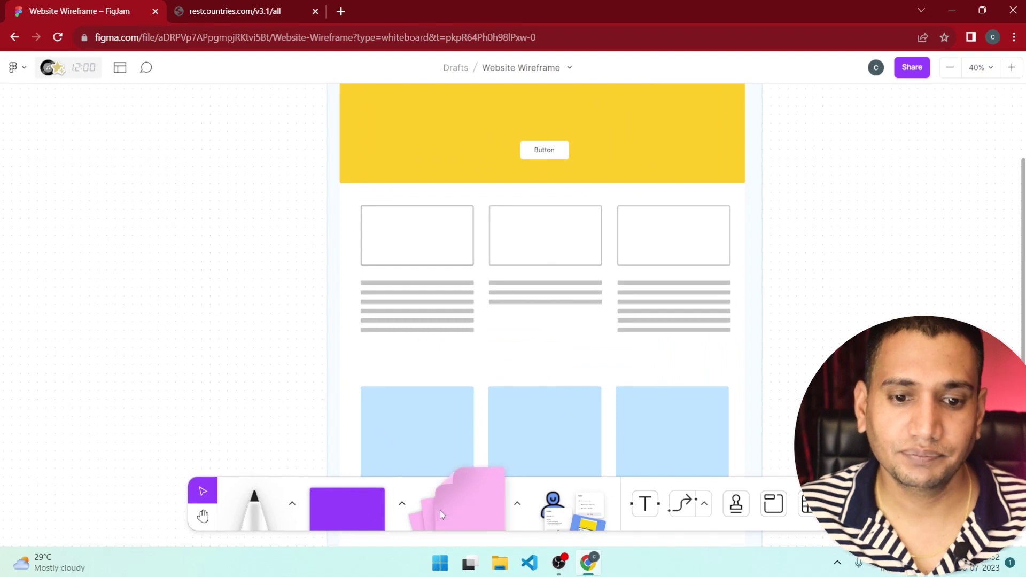
left_click(330, 507)
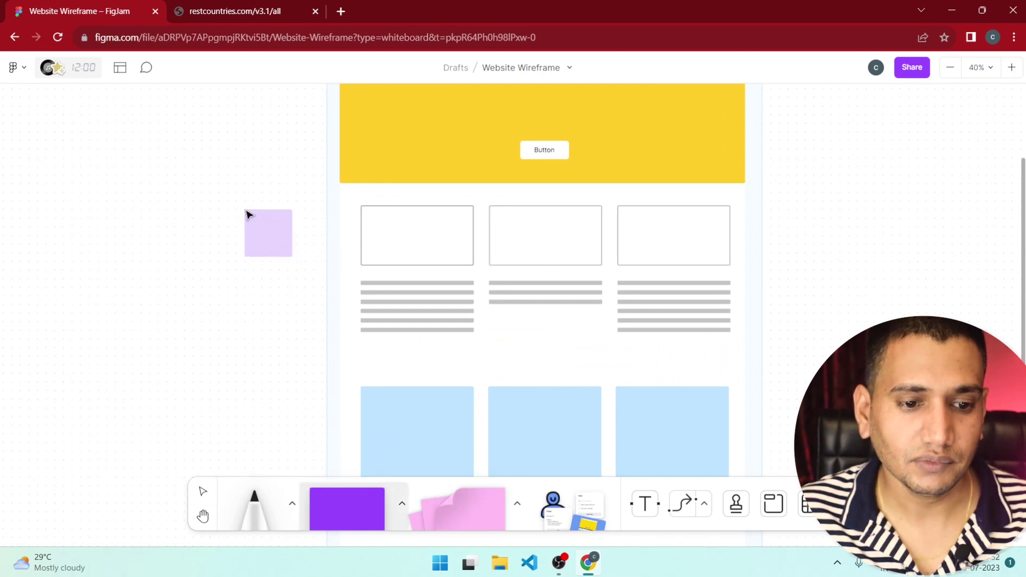
left_click(247, 214)
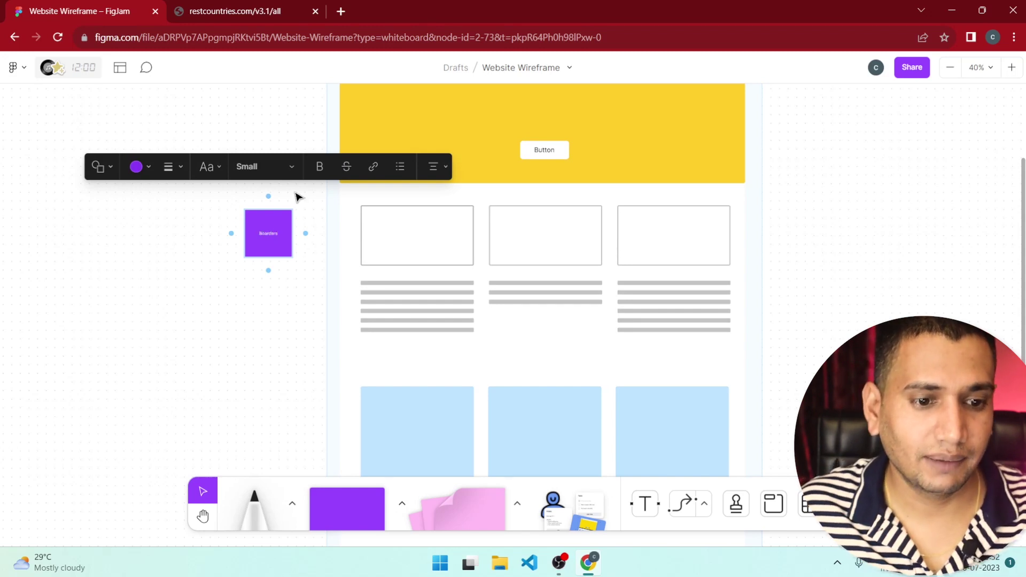
left_click(284, 170)
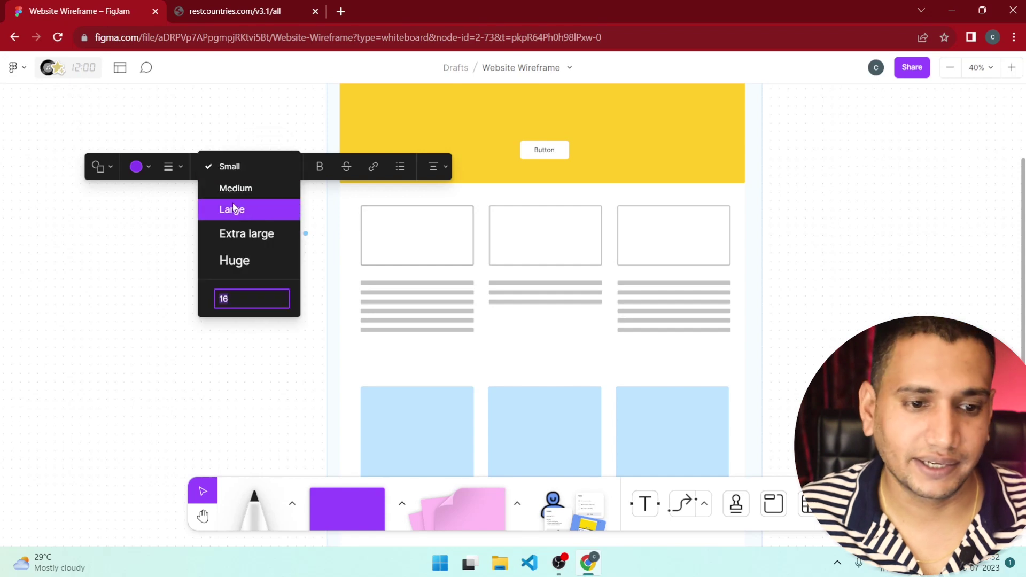
left_click(238, 188)
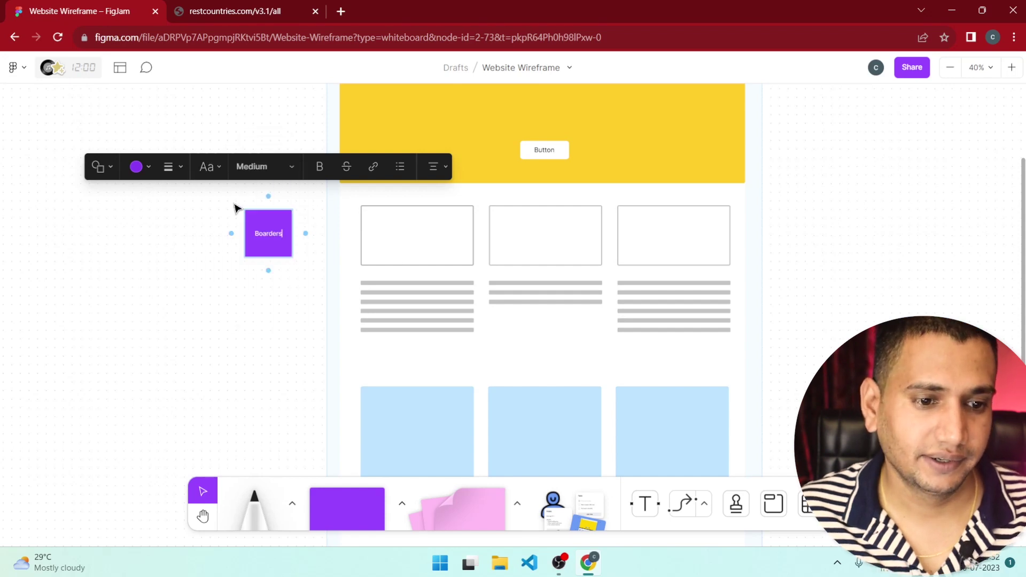
left_click(262, 306)
left_click(280, 239)
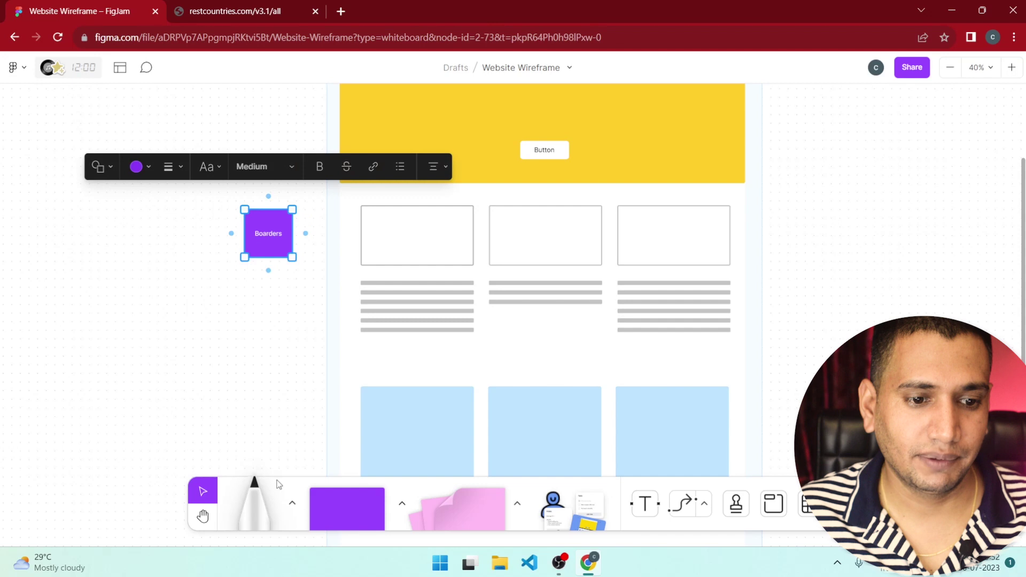
Draw a connector arrow from the Boarders square towards the first outlined box of the wireframe
left_click(293, 499)
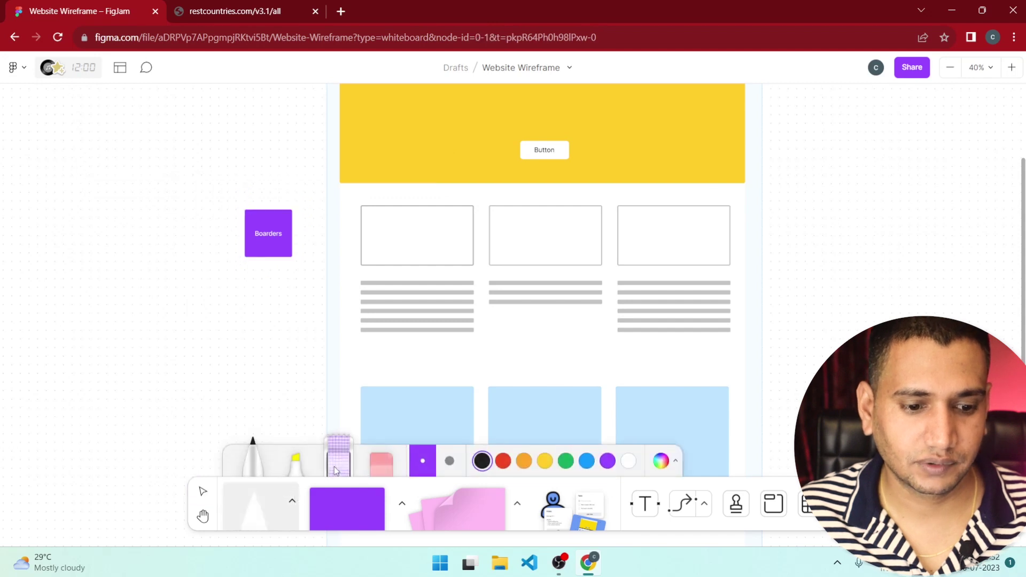
left_click(687, 504)
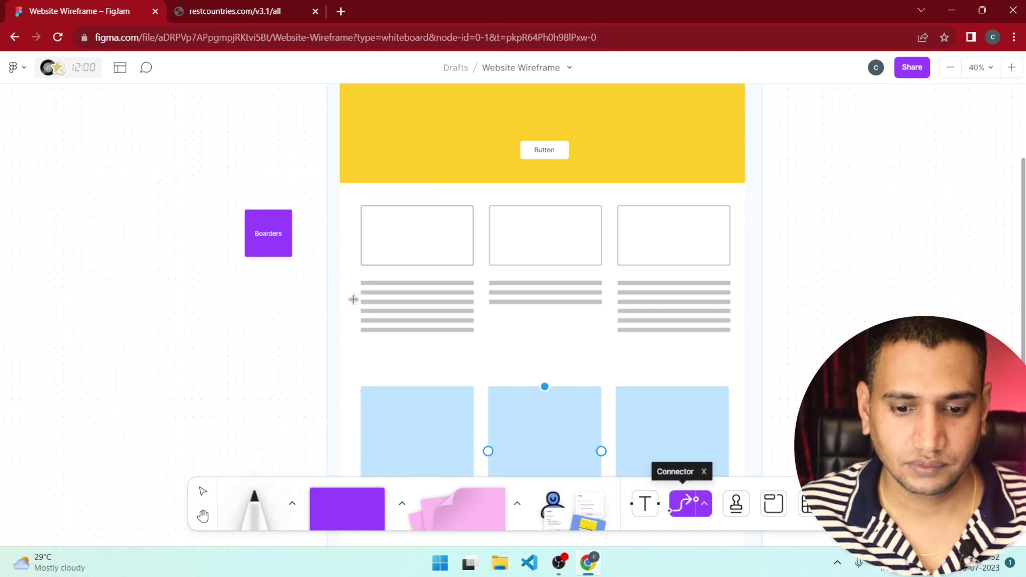
left_click_drag(292, 234, 353, 238)
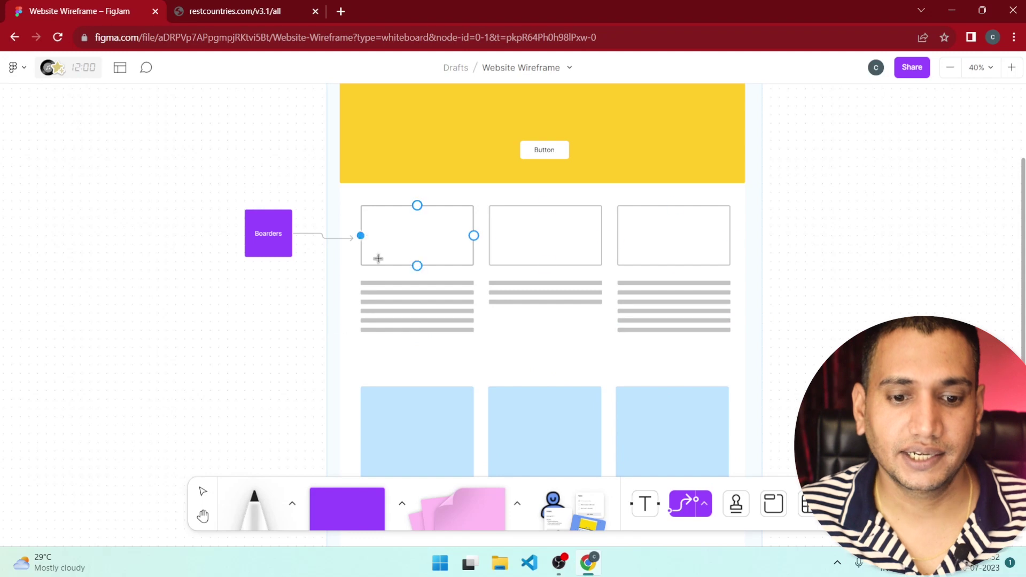
Label the first blue card "Currency" and set its text size to Medium
scroll(494, 330, "down", 1)
scroll(494, 330, "down", 2)
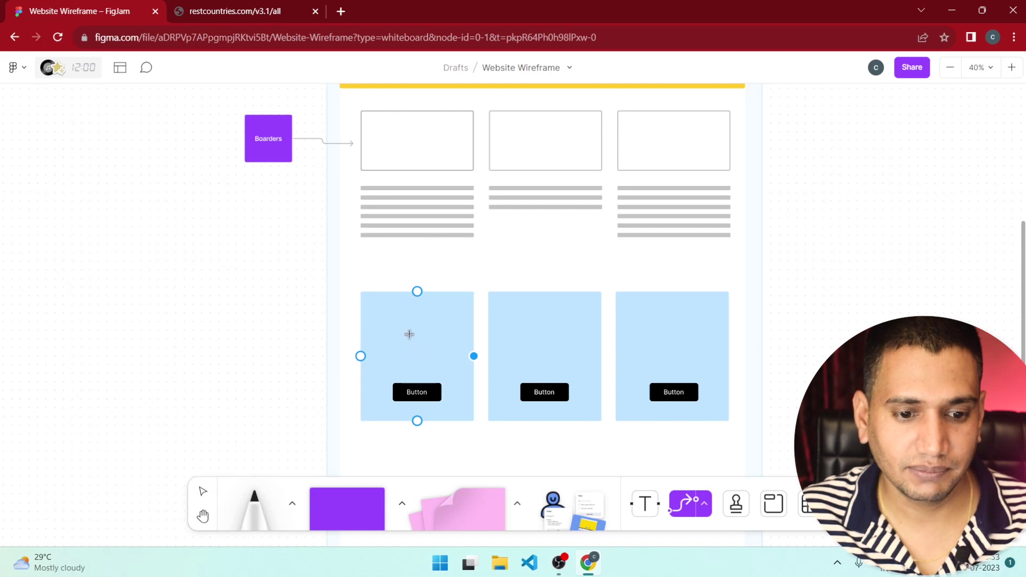
left_click(410, 338)
left_click(426, 358)
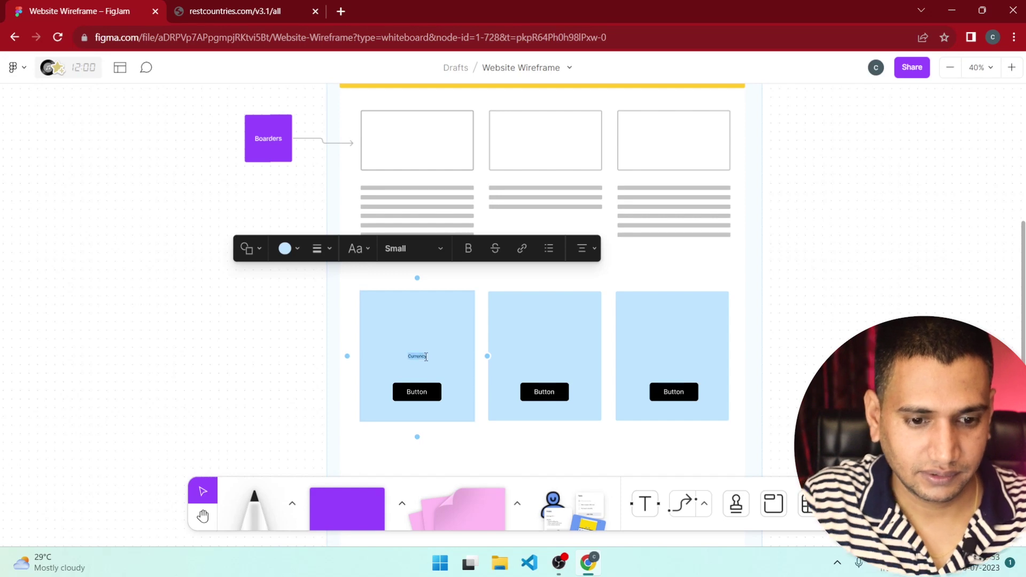
left_click(393, 251)
left_click(383, 272)
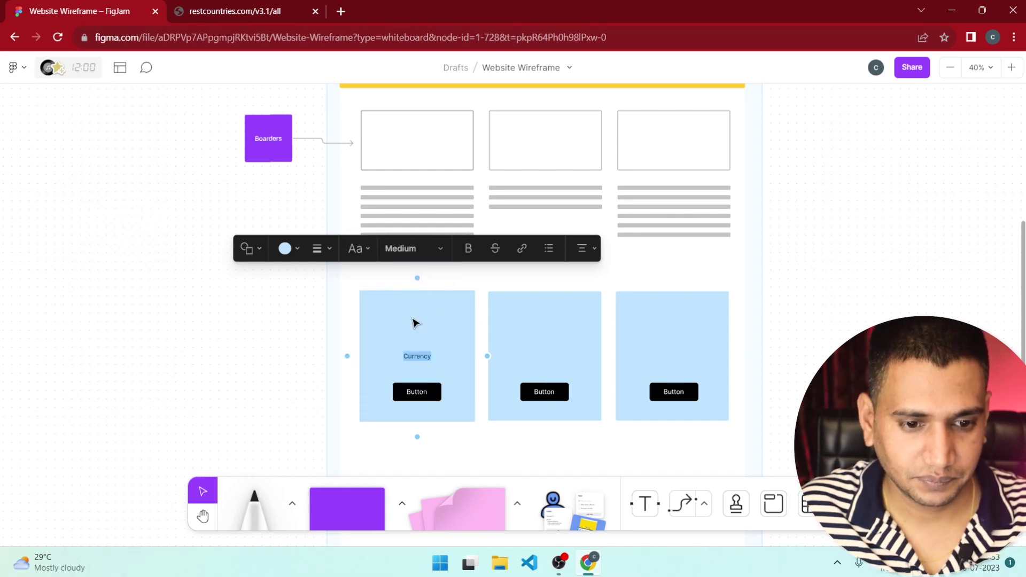
Label the middle blue card "Population" and set its text size to Medium
left_click(550, 346)
left_click(545, 356)
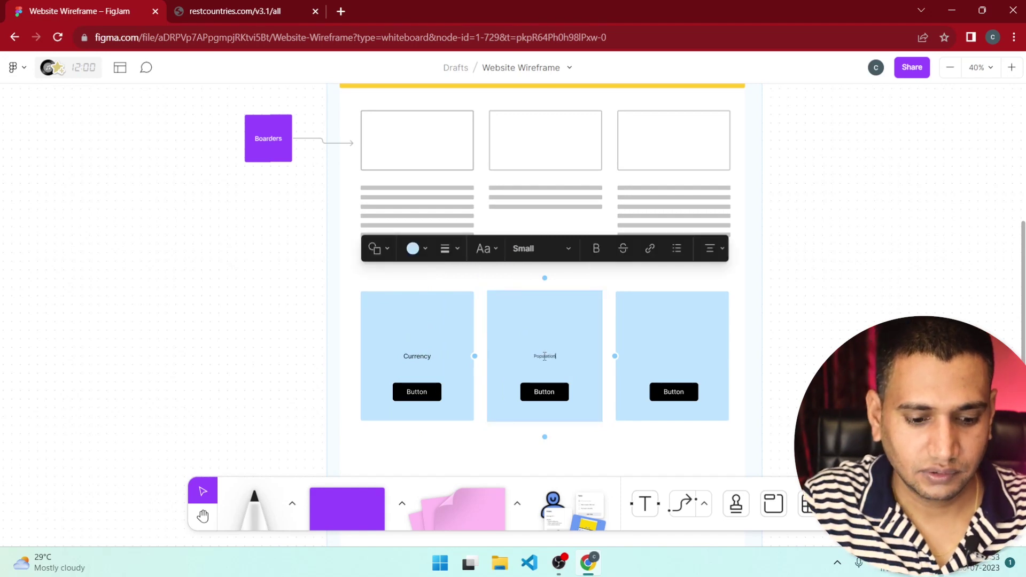
left_click(539, 249)
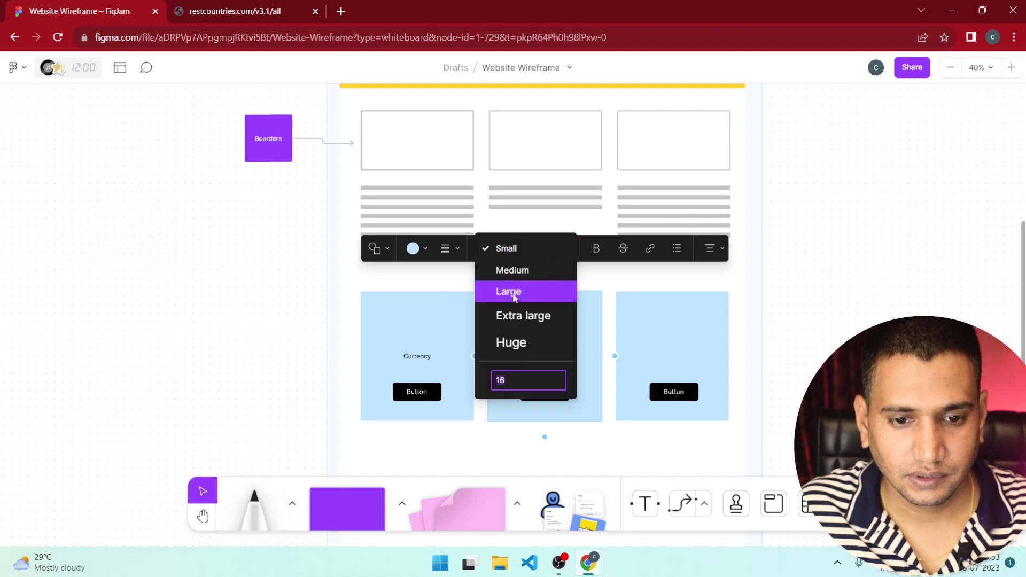
left_click(516, 271)
Label the third blue card "Languages" with Medium text and deselect it
left_click(662, 351)
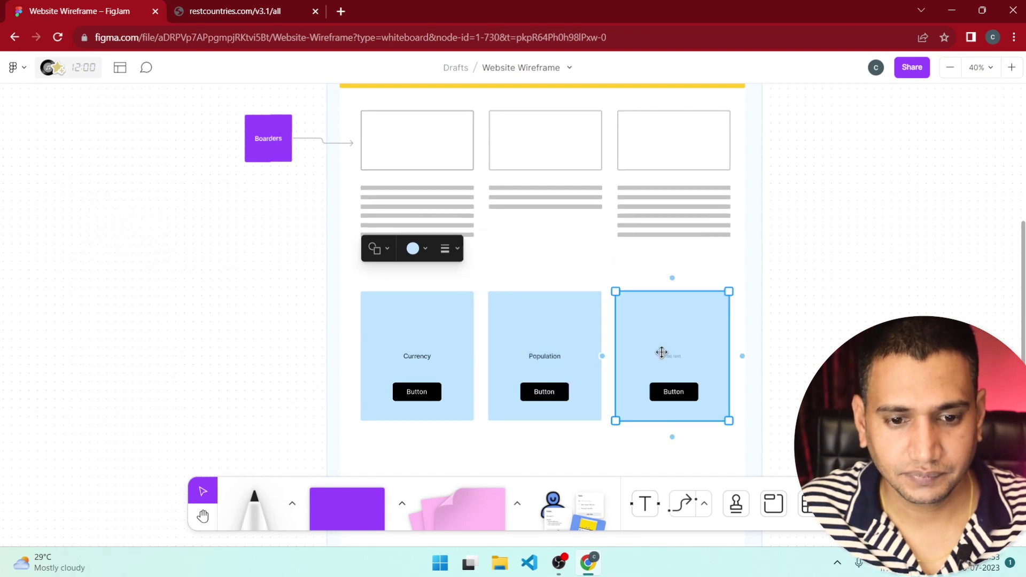
left_click(669, 356)
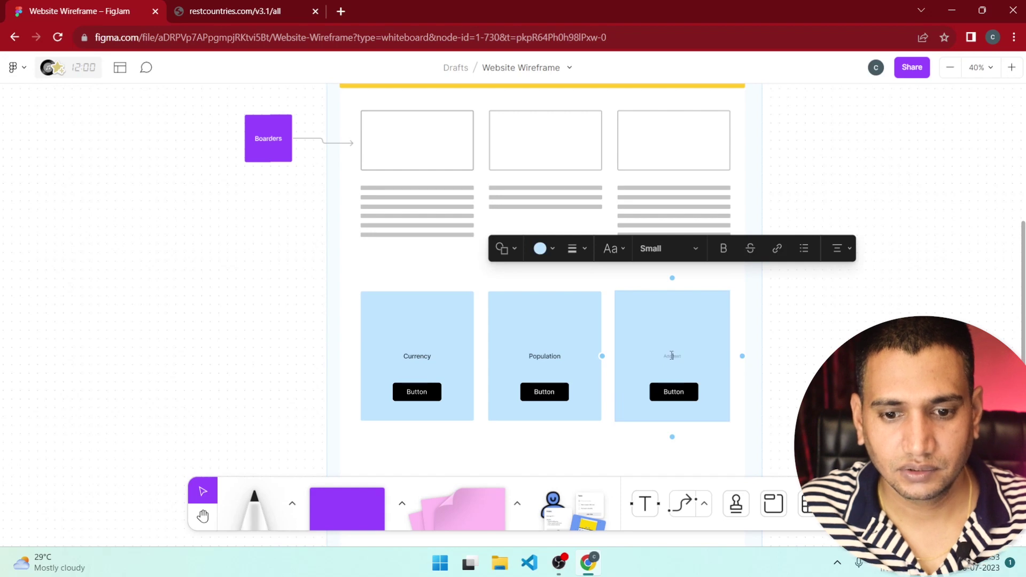
left_click(687, 246)
left_click(659, 272)
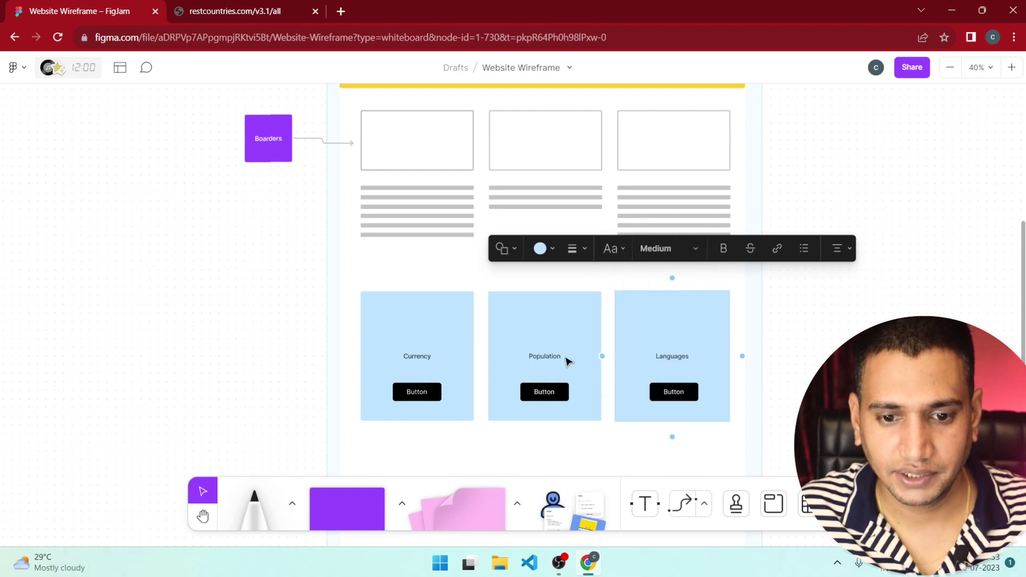
left_click(791, 374)
Review the labelled wireframe from the blue cards and footer up to the header
scroll(664, 381, "down", 3)
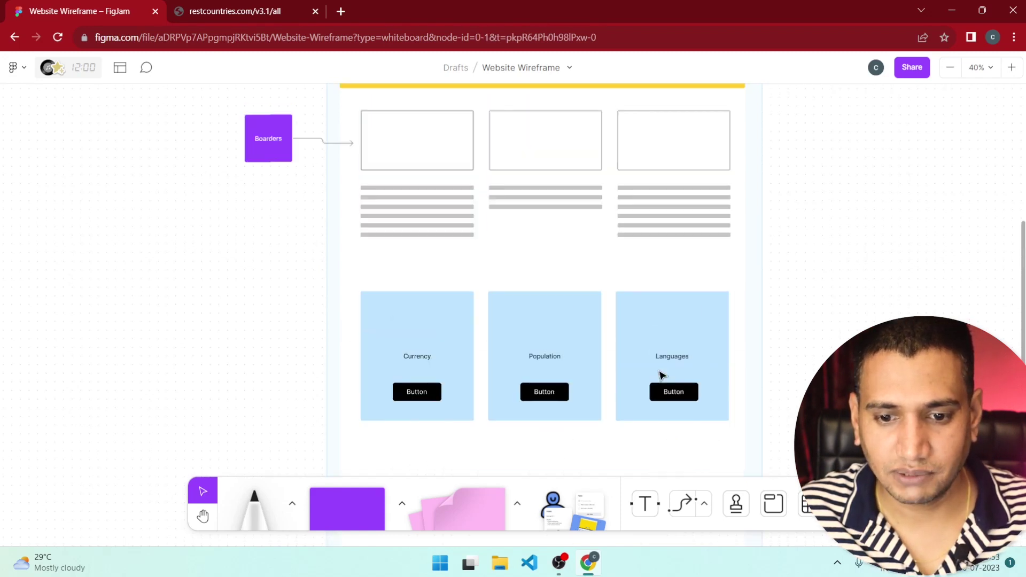
scroll(663, 376, "up", 2)
scroll(586, 309, "down", 4)
scroll(504, 313, "up", 3)
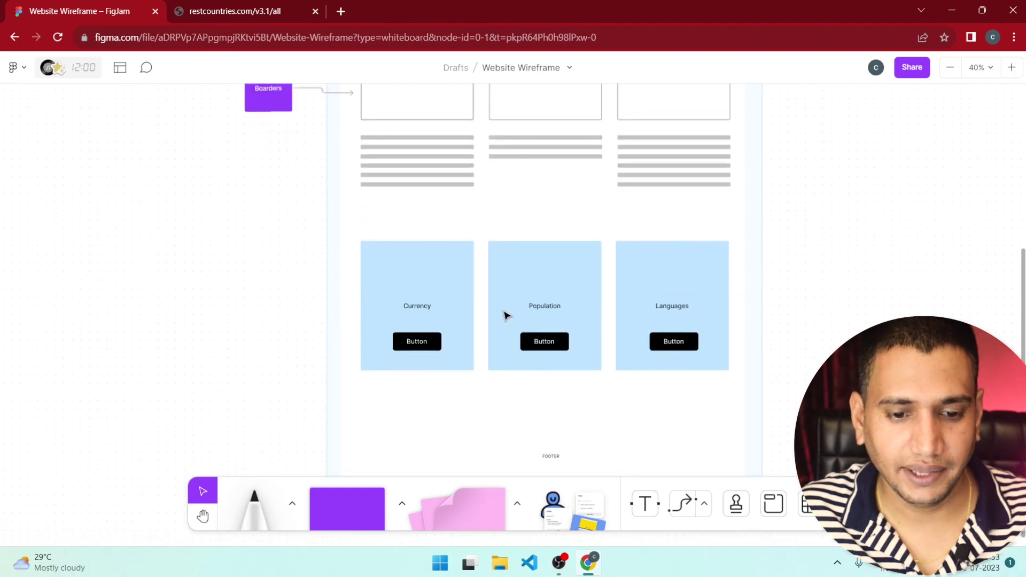
scroll(504, 316, "up", 3)
scroll(574, 310, "down", 5)
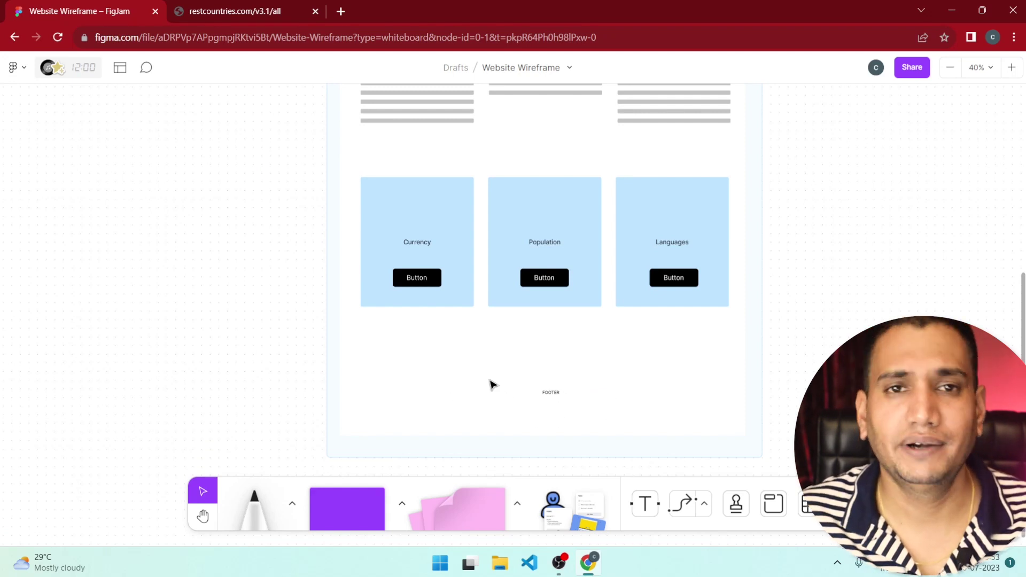
scroll(614, 400, "up", 11)
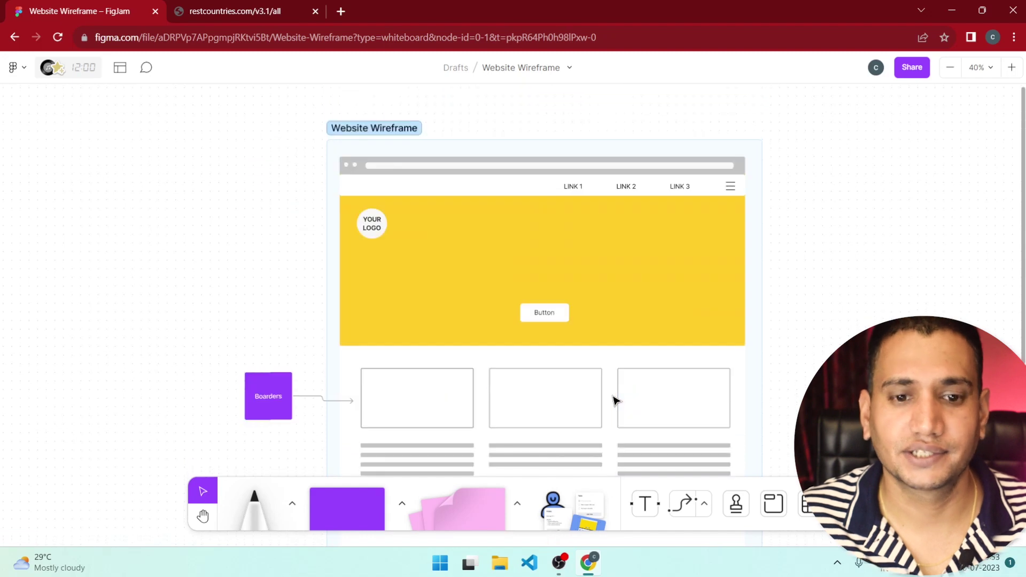